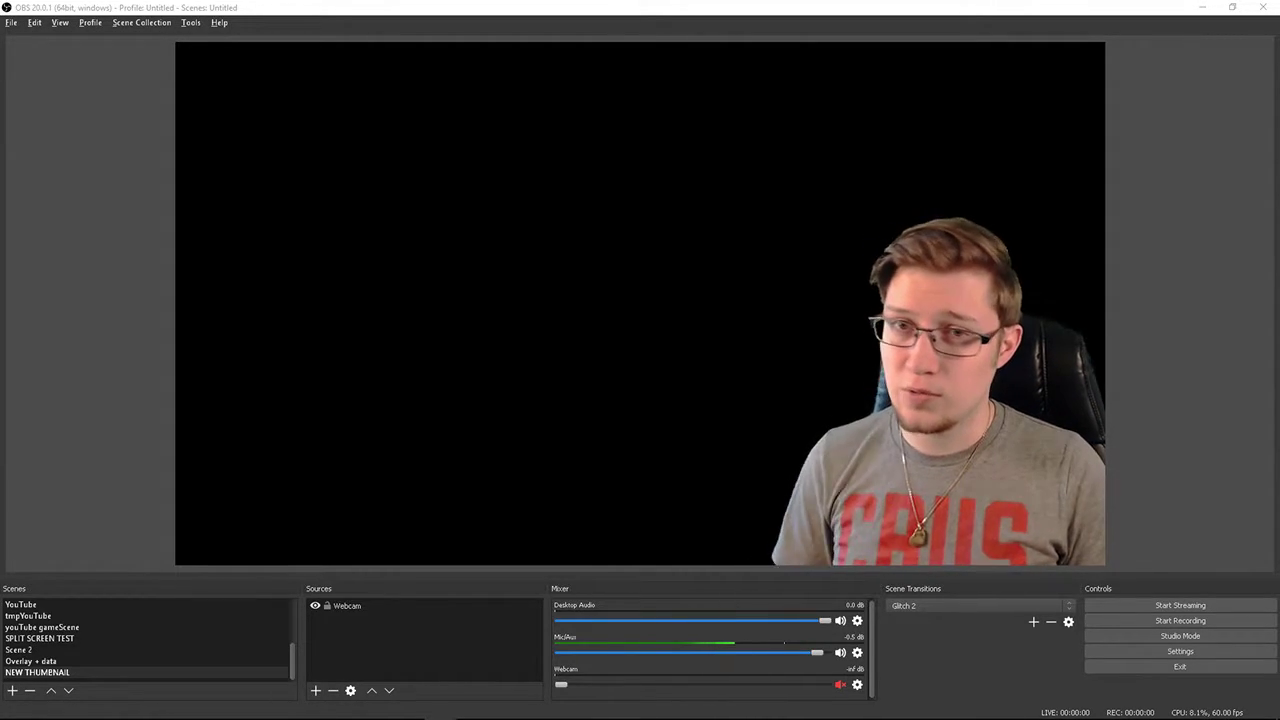
In Chrome, search Google Images for 'the evil within 2 1920x1080' and preview the wallpaper.
key(alt+Tab)
key(alt+Tab)
key(Tab)
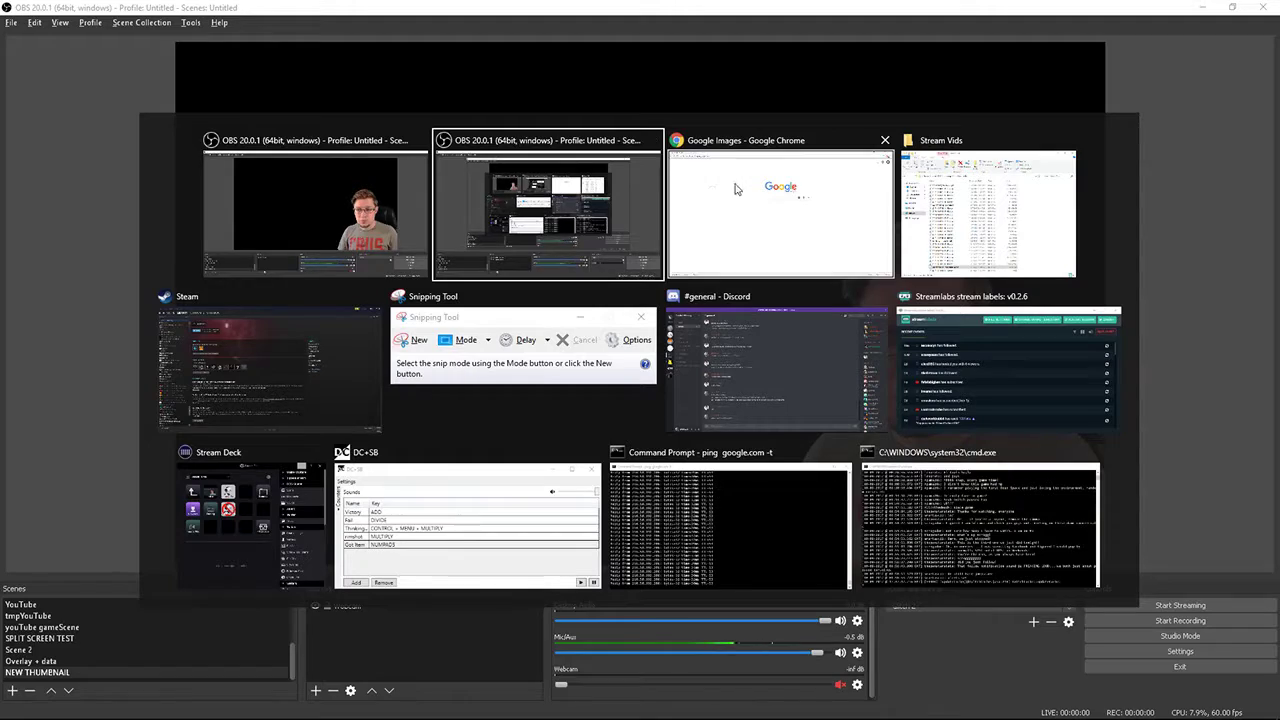
click(556, 266)
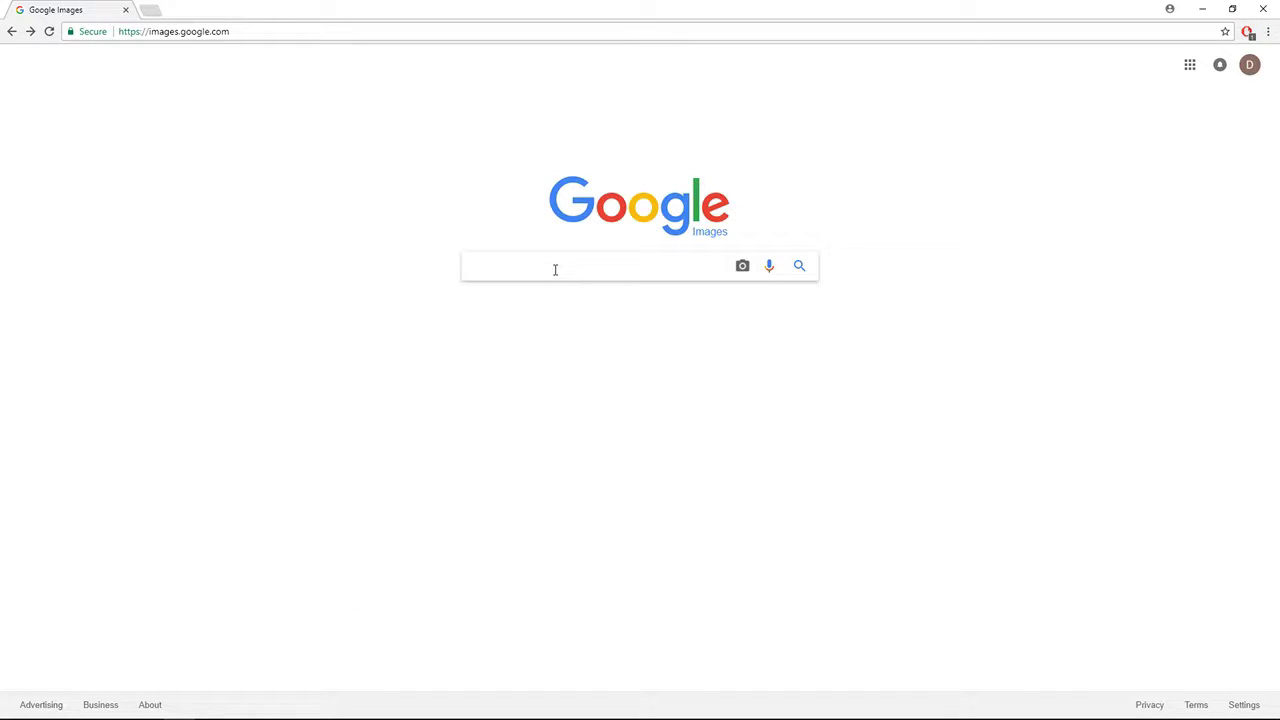
text(the evil within)
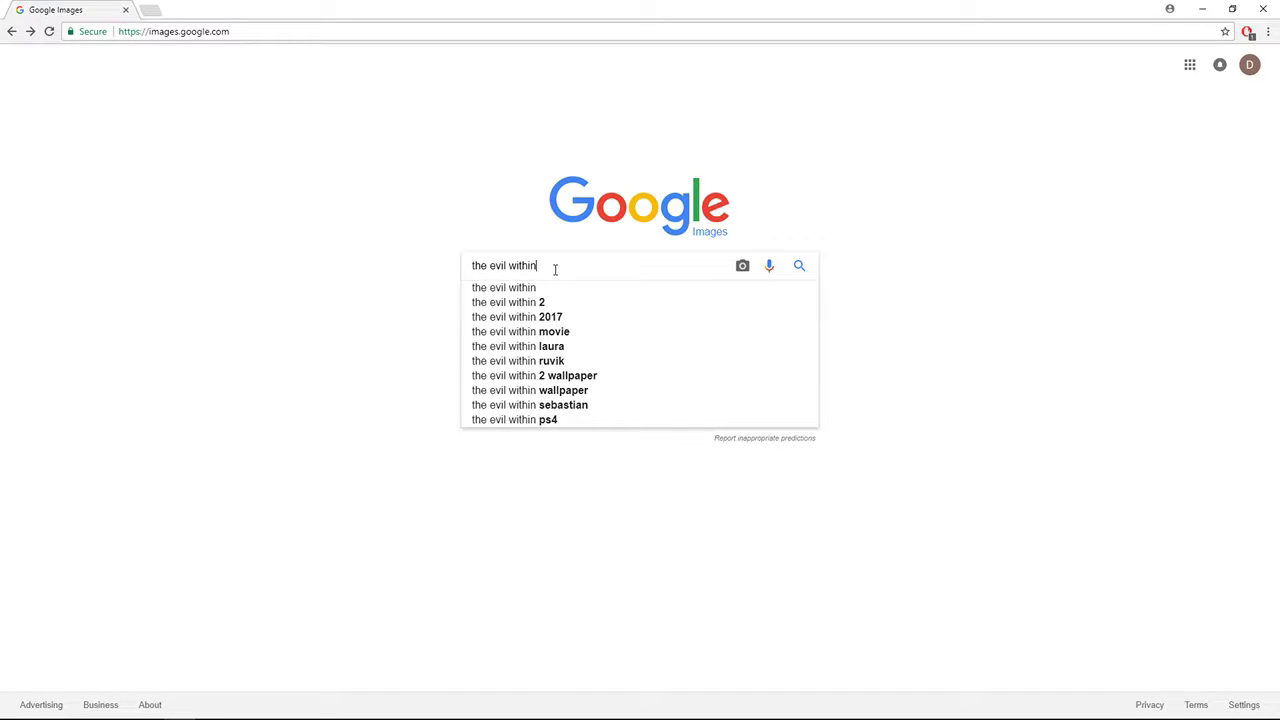
text( 2 1920x)
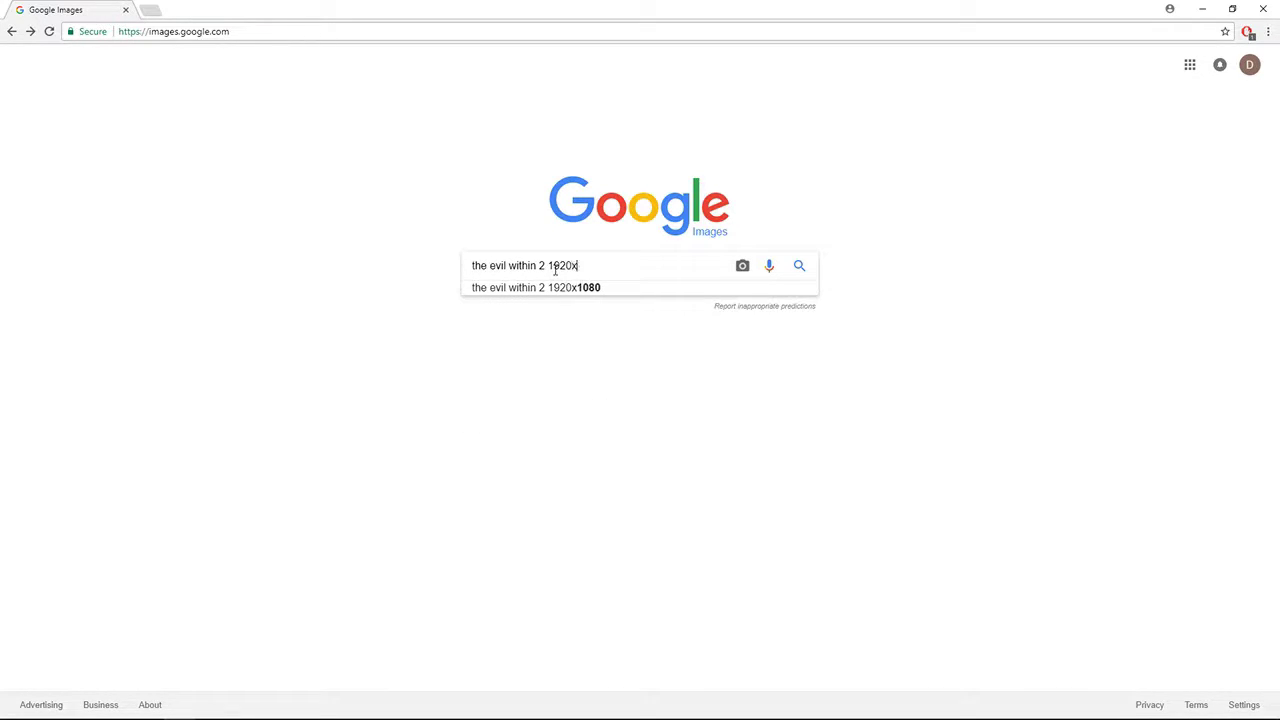
text(1080)
key(Return)
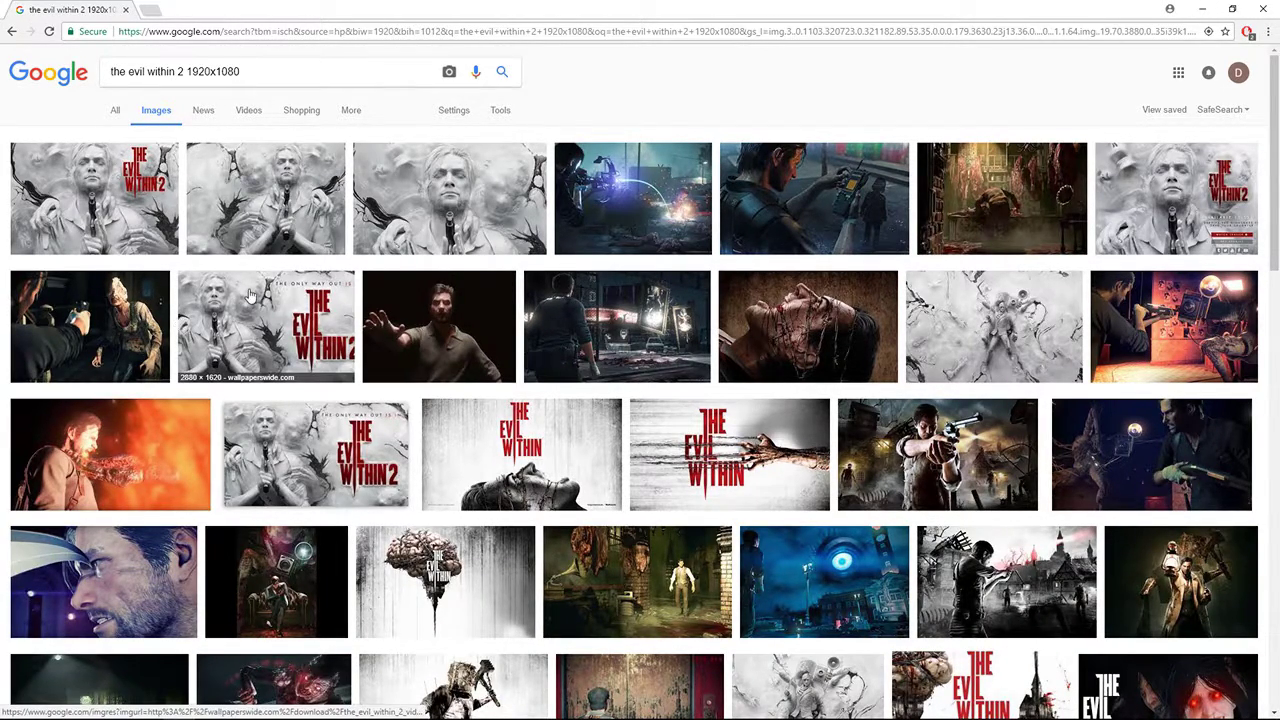
click(284, 193)
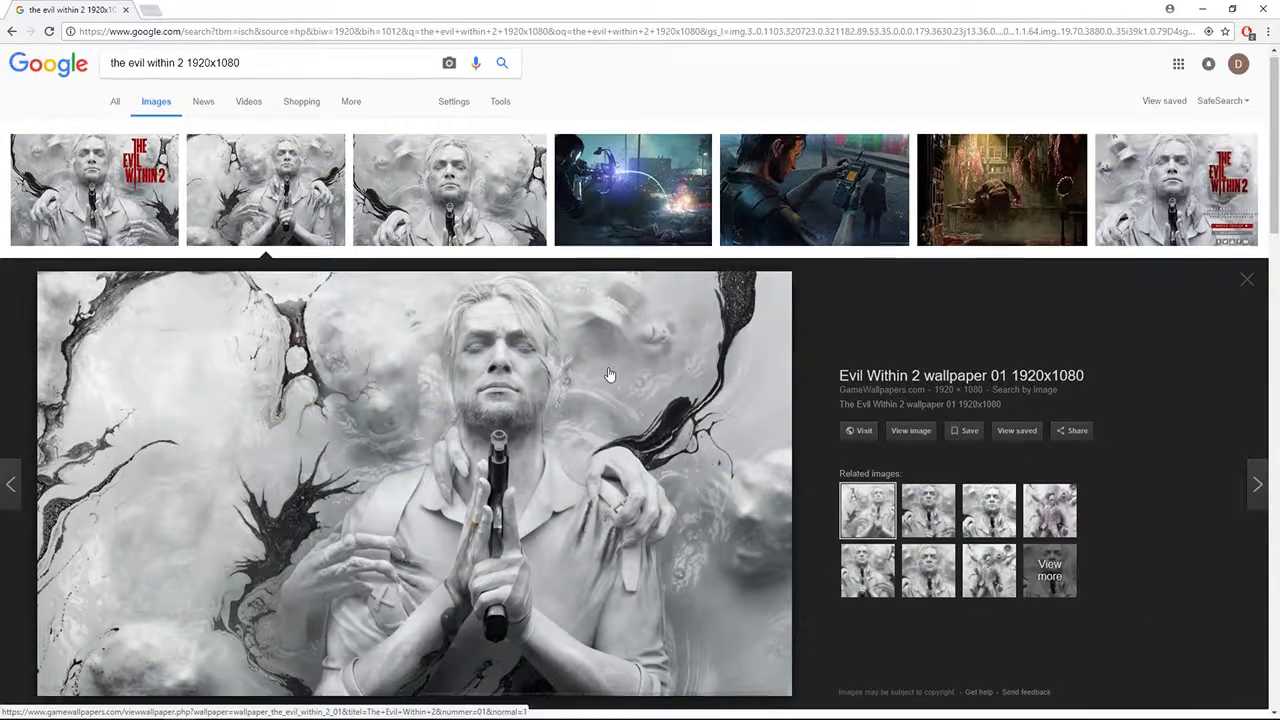
scroll(608, 371, down, 1)
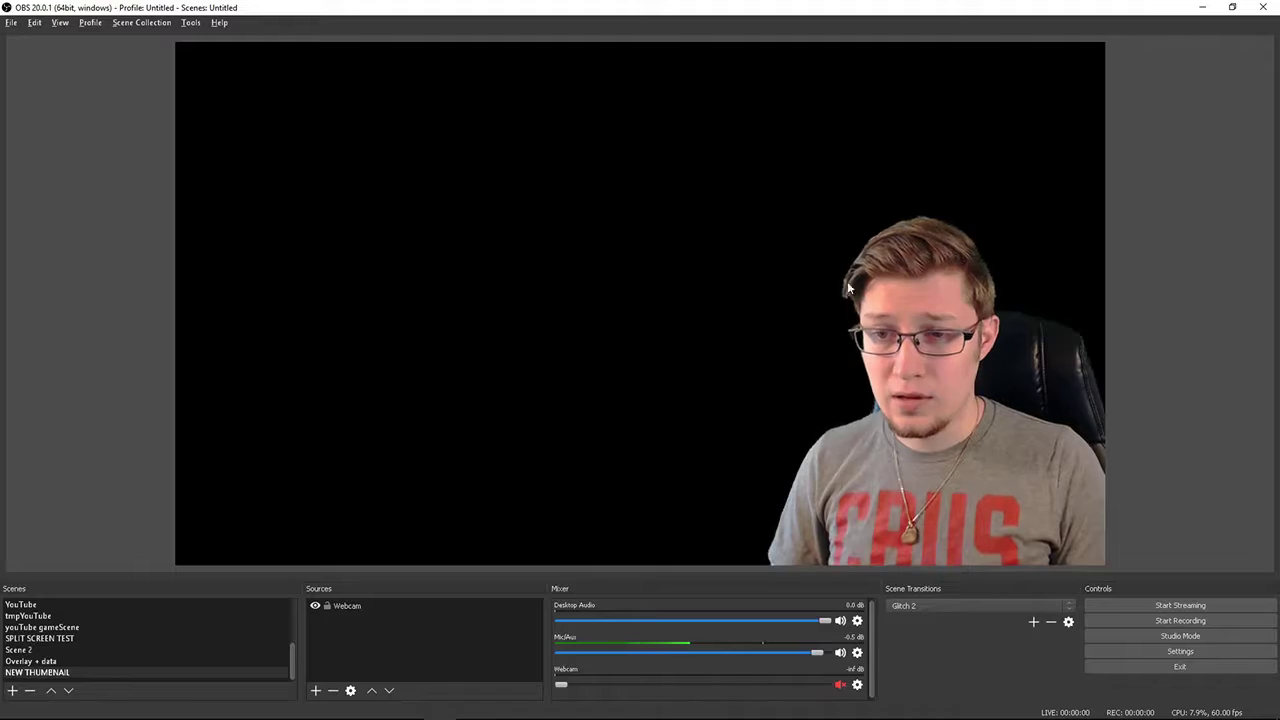
Add a new Image source named Image 3 to the scene.
click(316, 691)
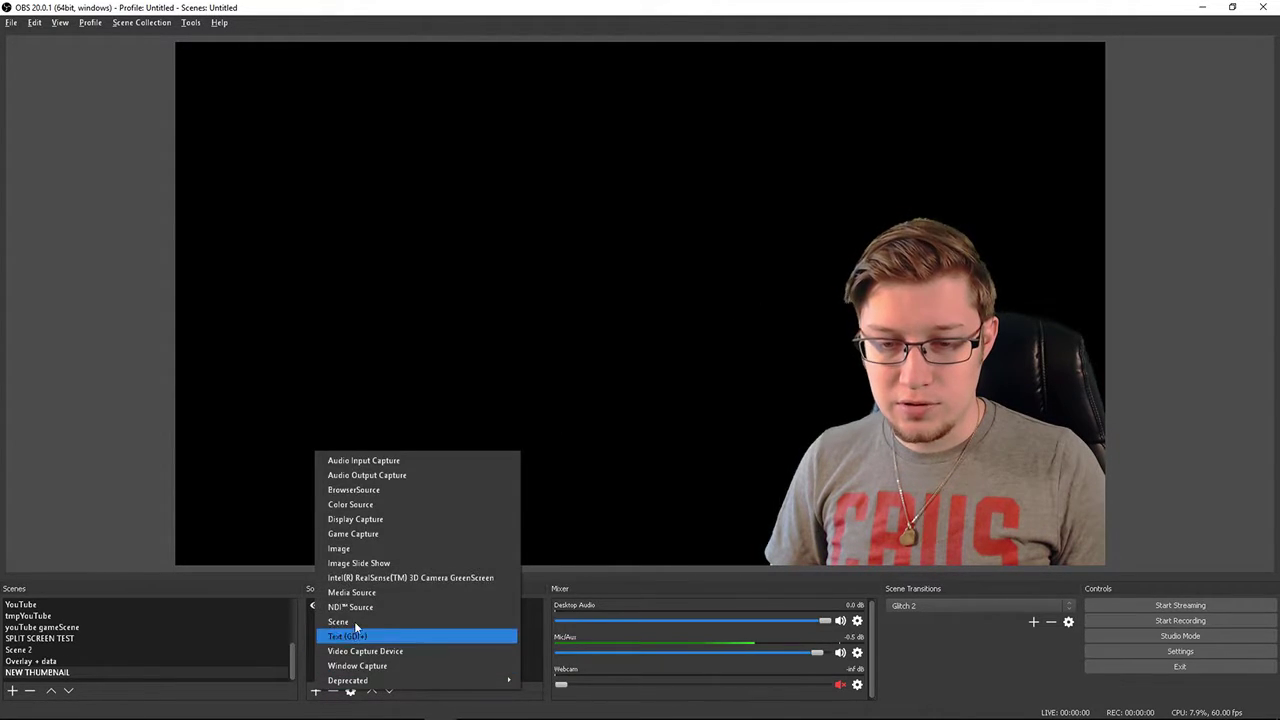
click(370, 547)
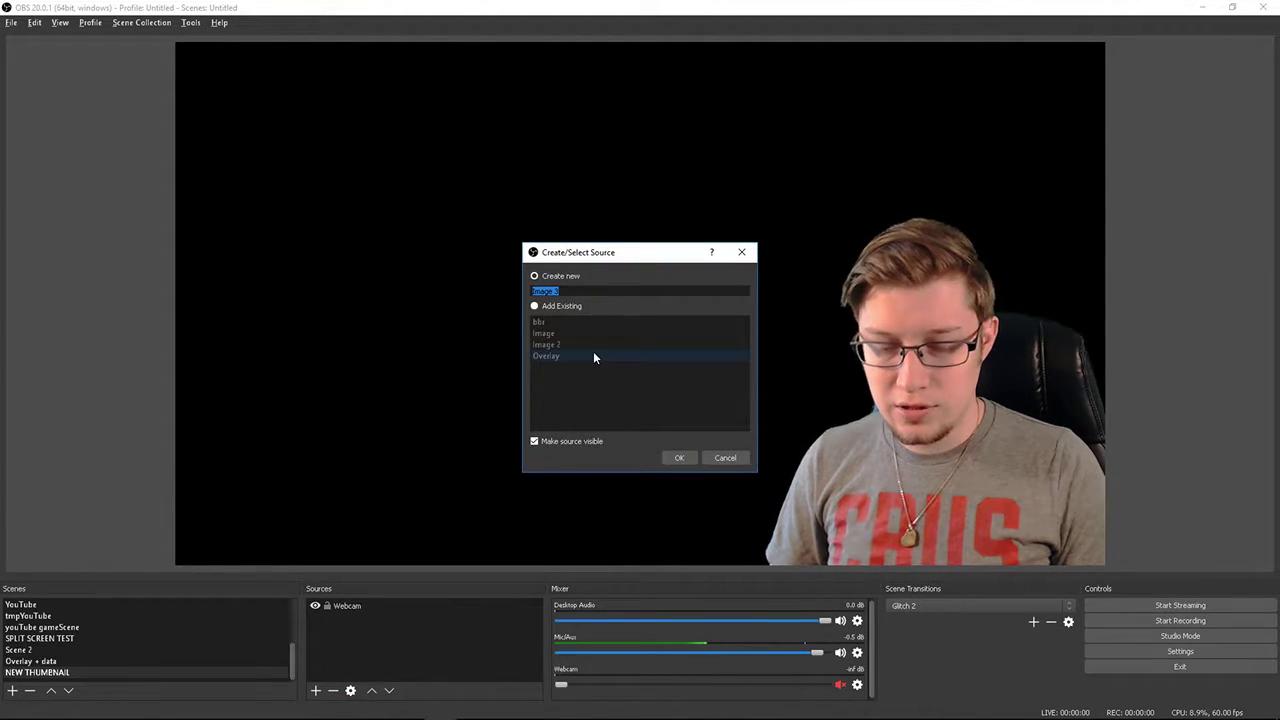
click(682, 458)
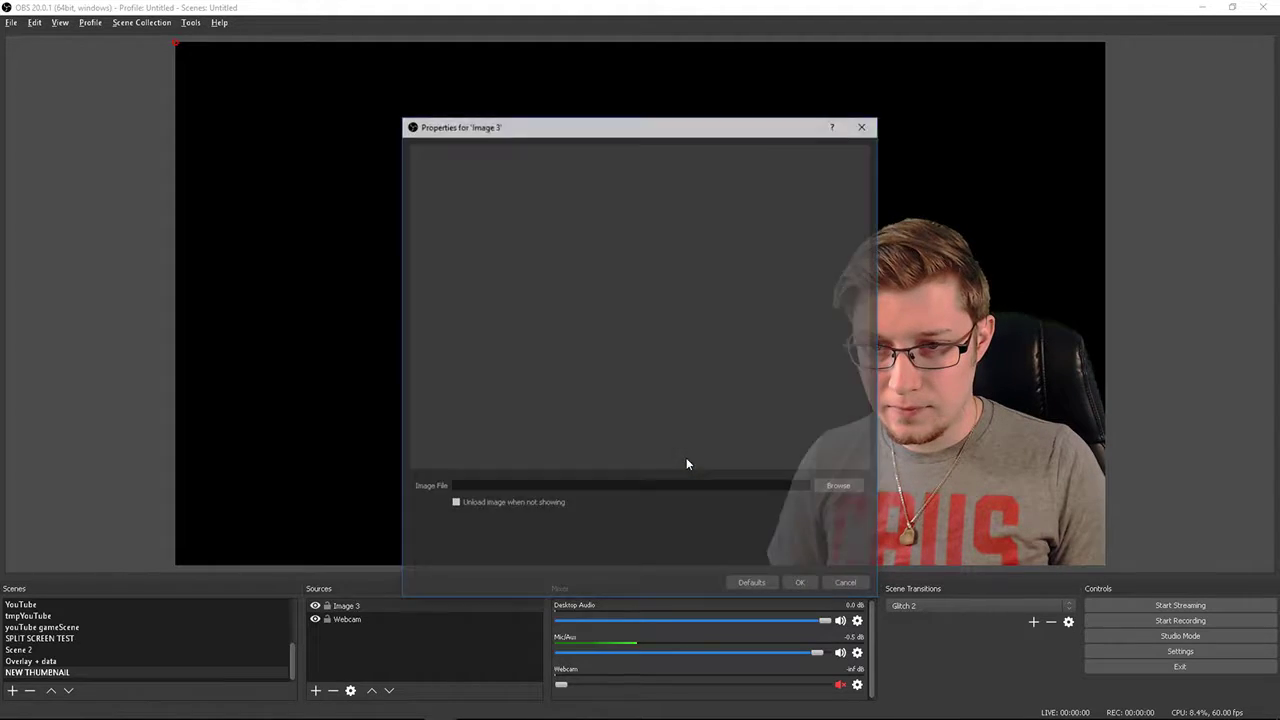
Browse to the f:\Stream\smartascii\thumbnails\wip folder for the image file.
click(855, 489)
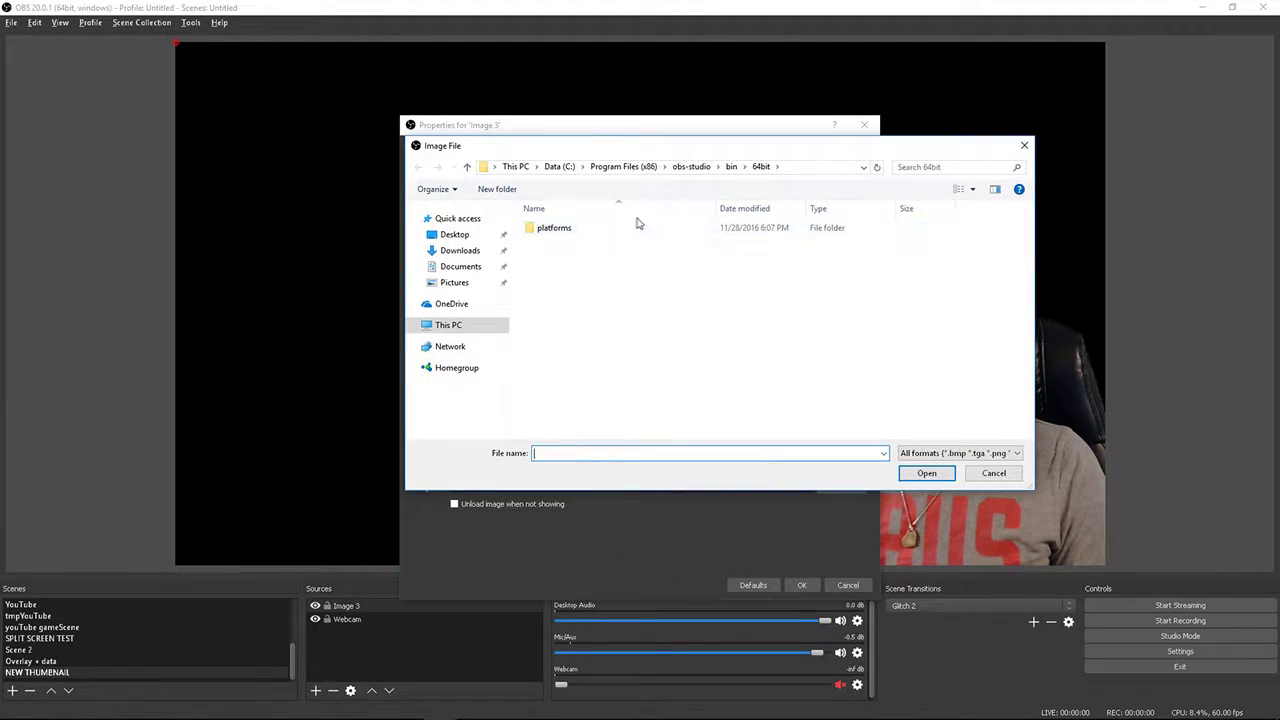
text(f:\s)
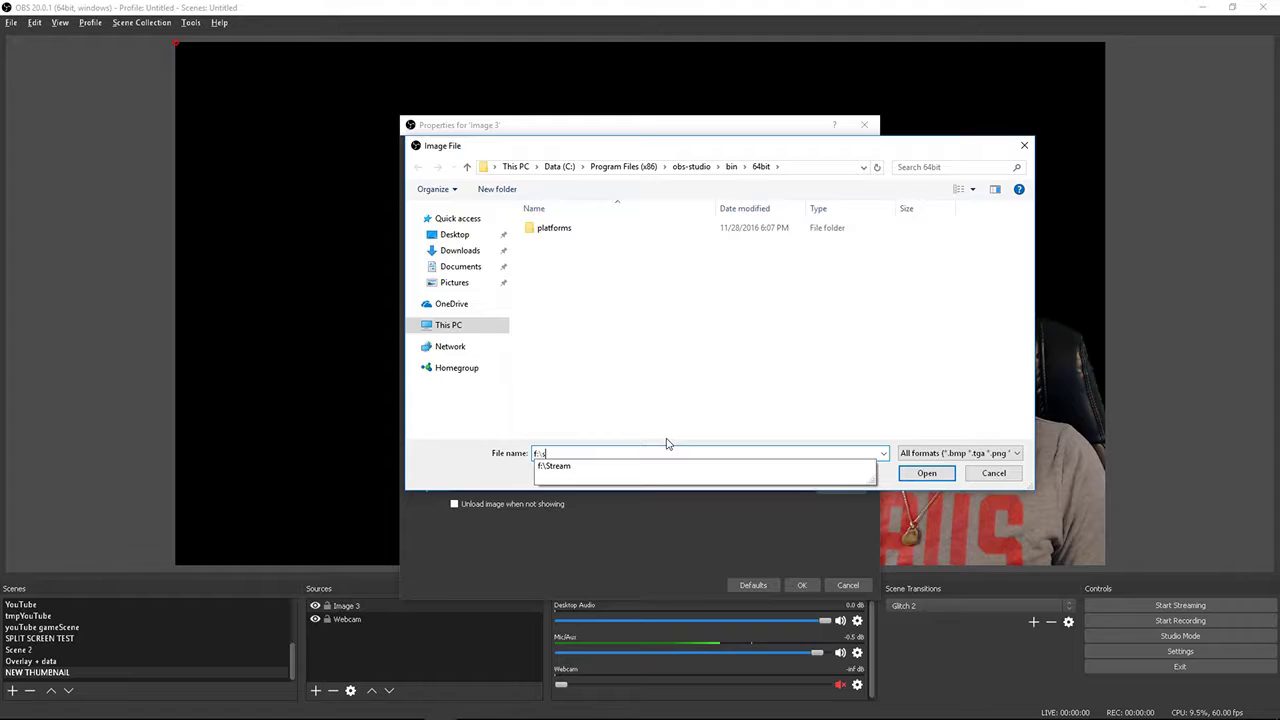
key(Down)
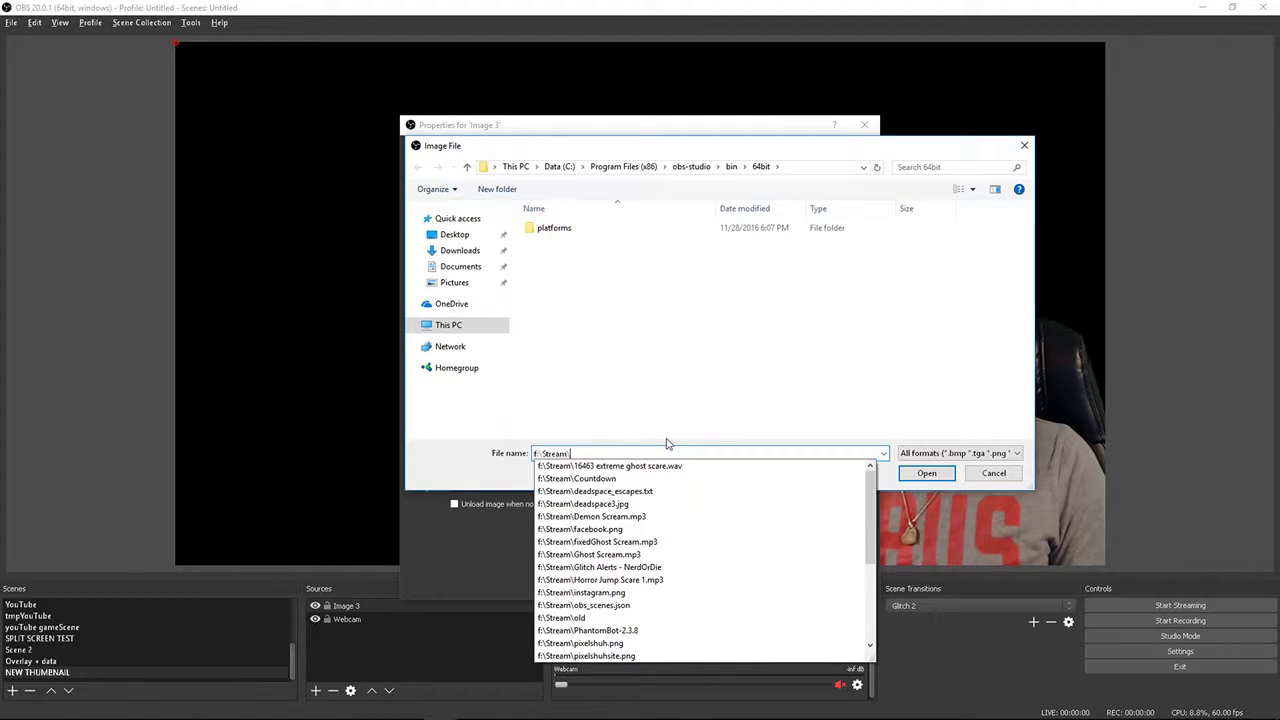
text(sm)
key(Down)
text(h)
key(Down)
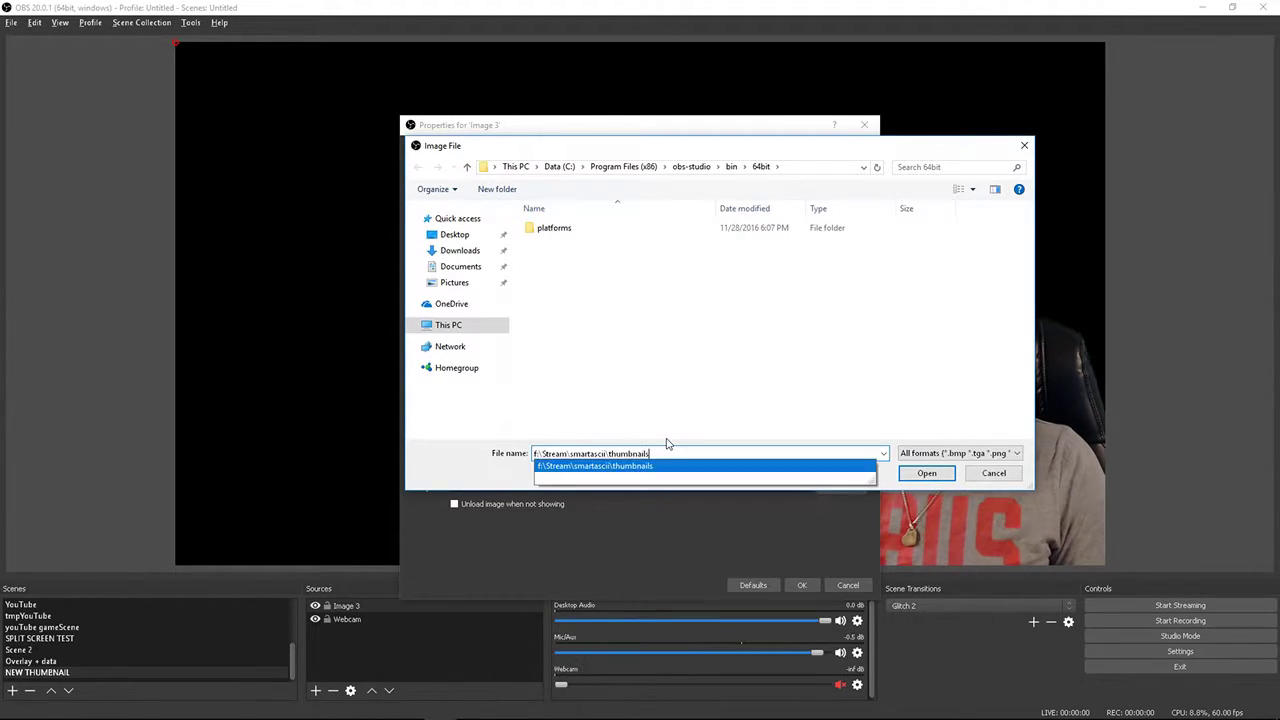
text(\wip)
key(Return)
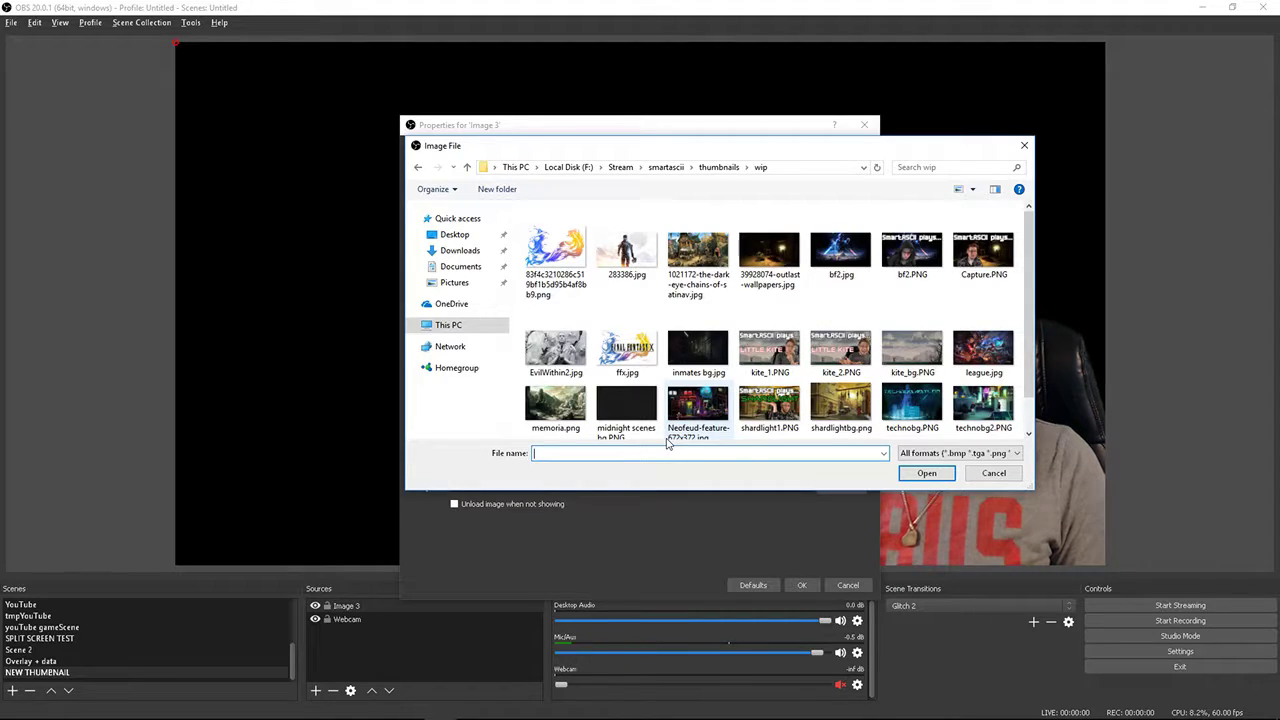
scroll(700, 400, down, 3)
Load EvilWithin2.jpg into Image 3 and move the Webcam source above it.
double_click(575, 303)
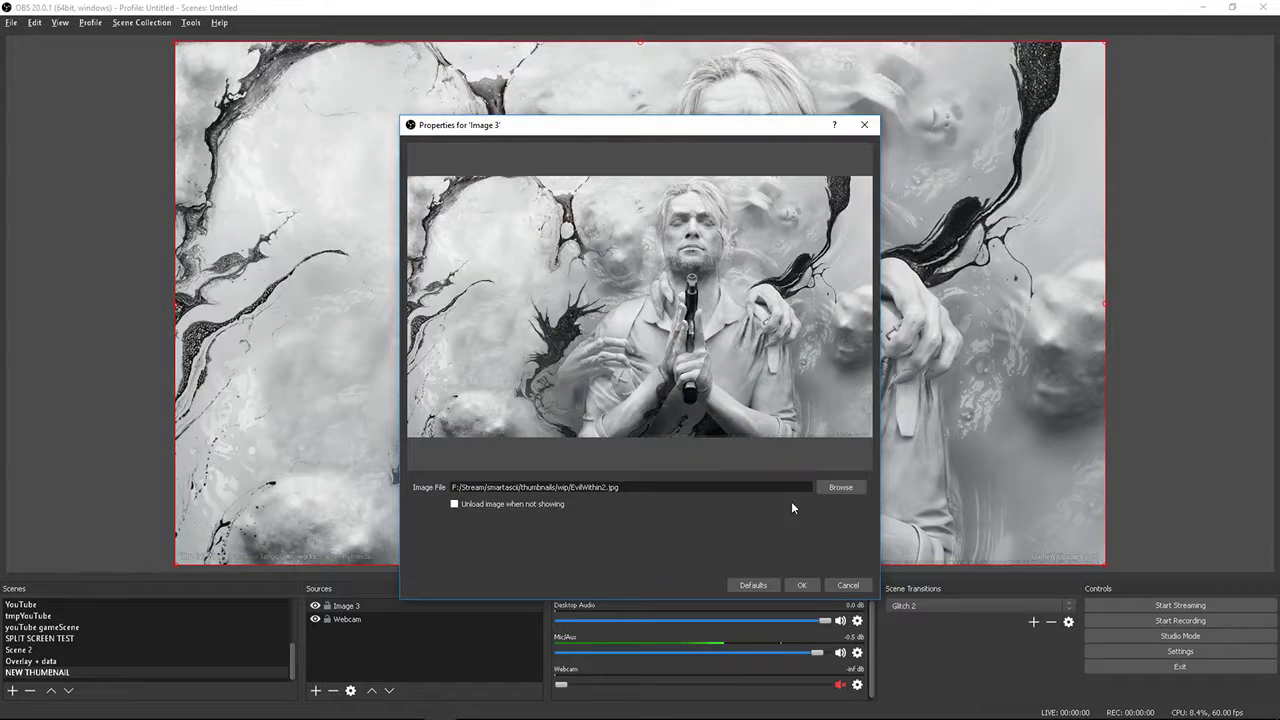
click(800, 585)
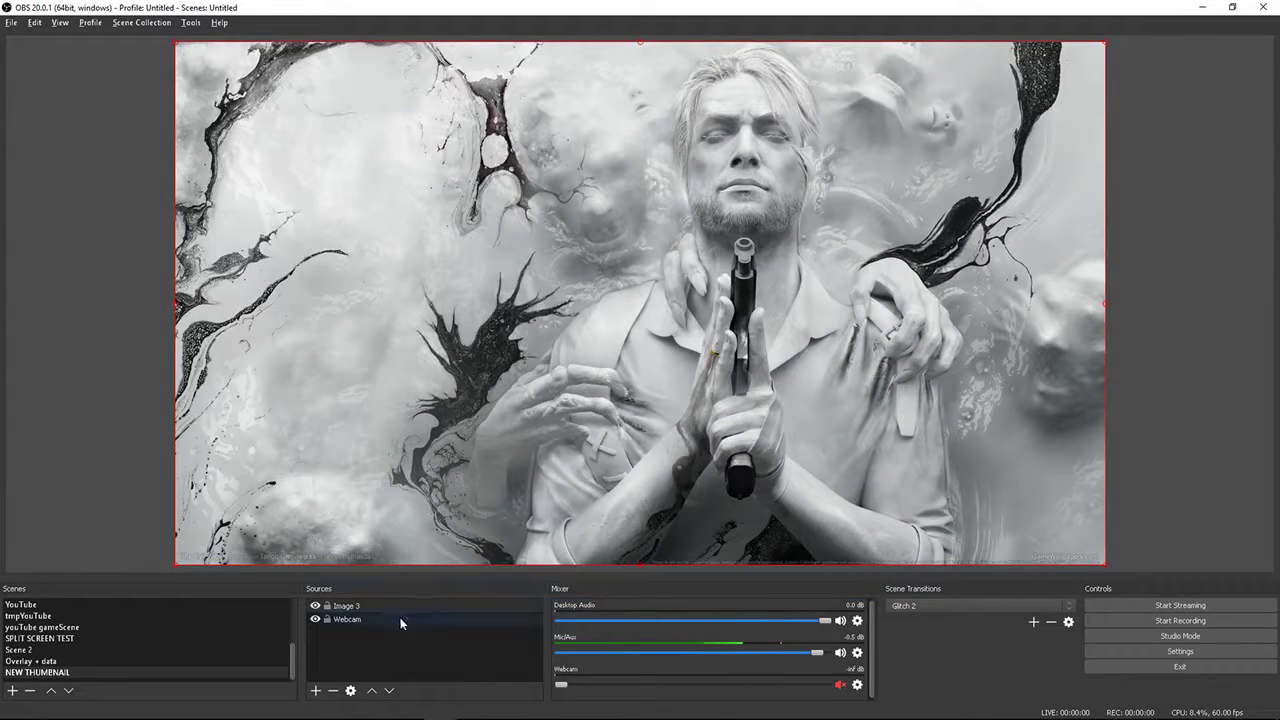
click(345, 620)
click(371, 690)
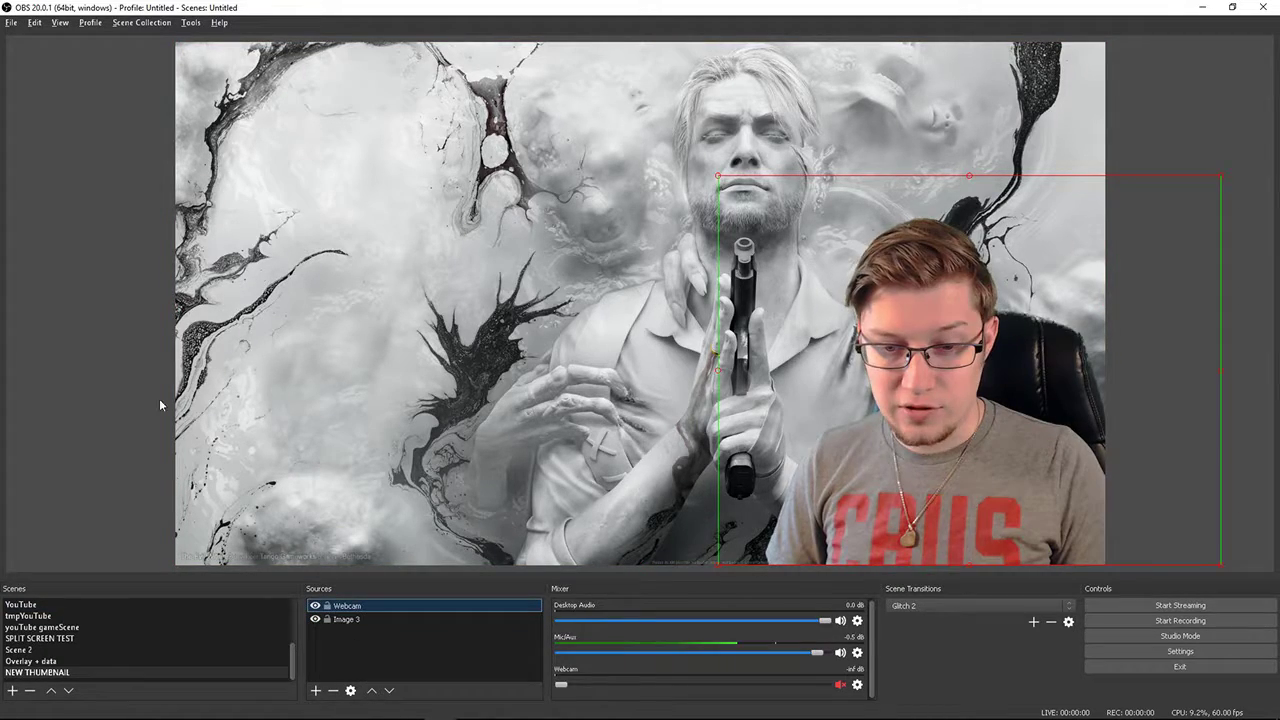
click(149, 361)
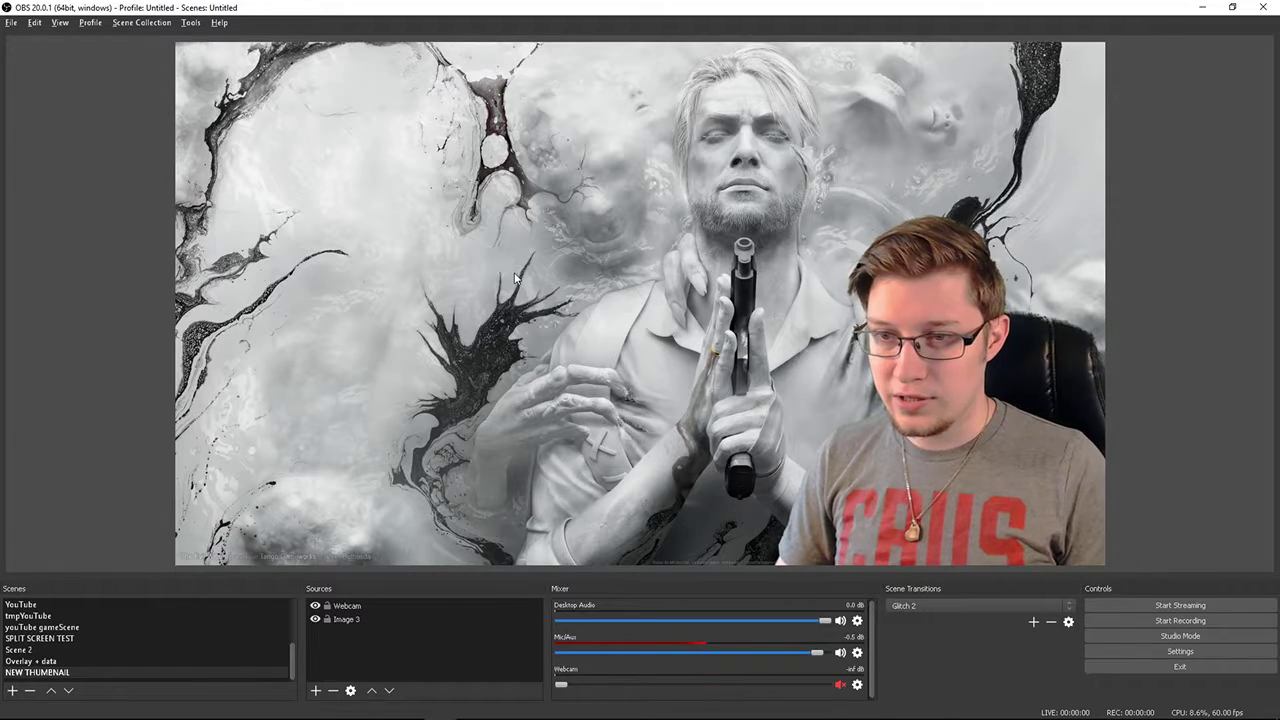
click(315, 690)
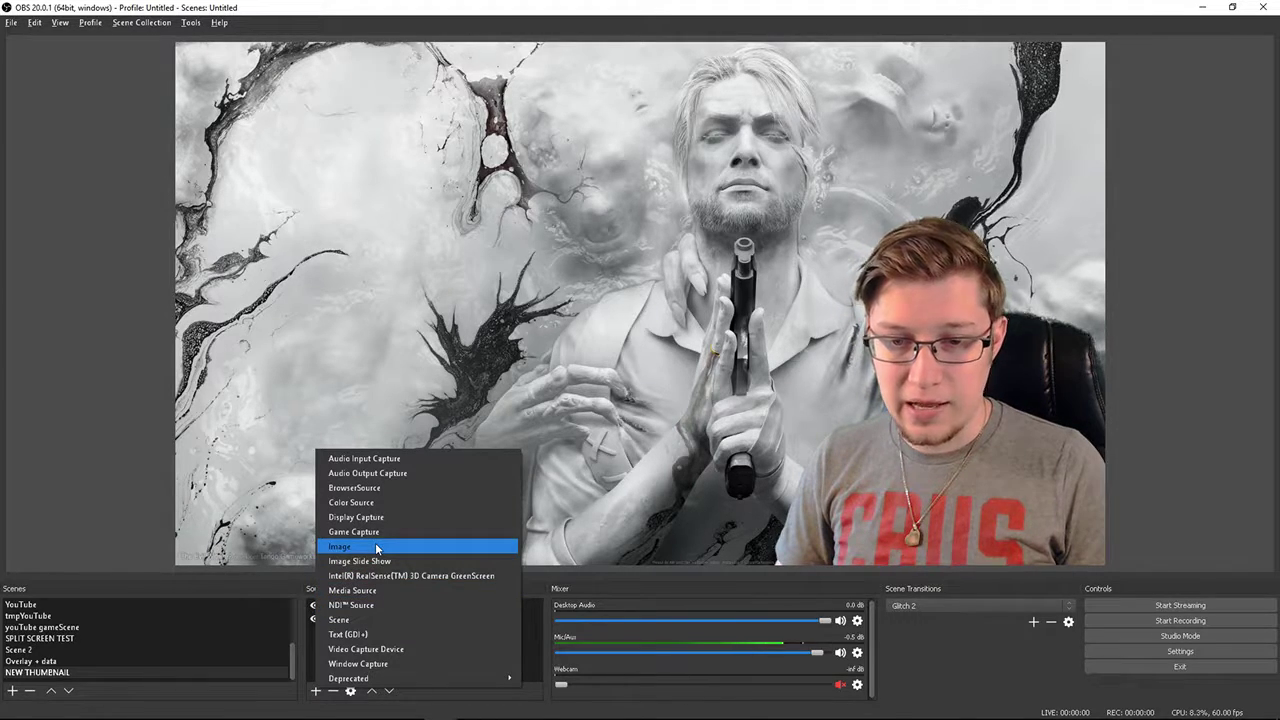
Add the existing SmartASCII Plays text source and stretch it across the top of the canvas.
click(355, 634)
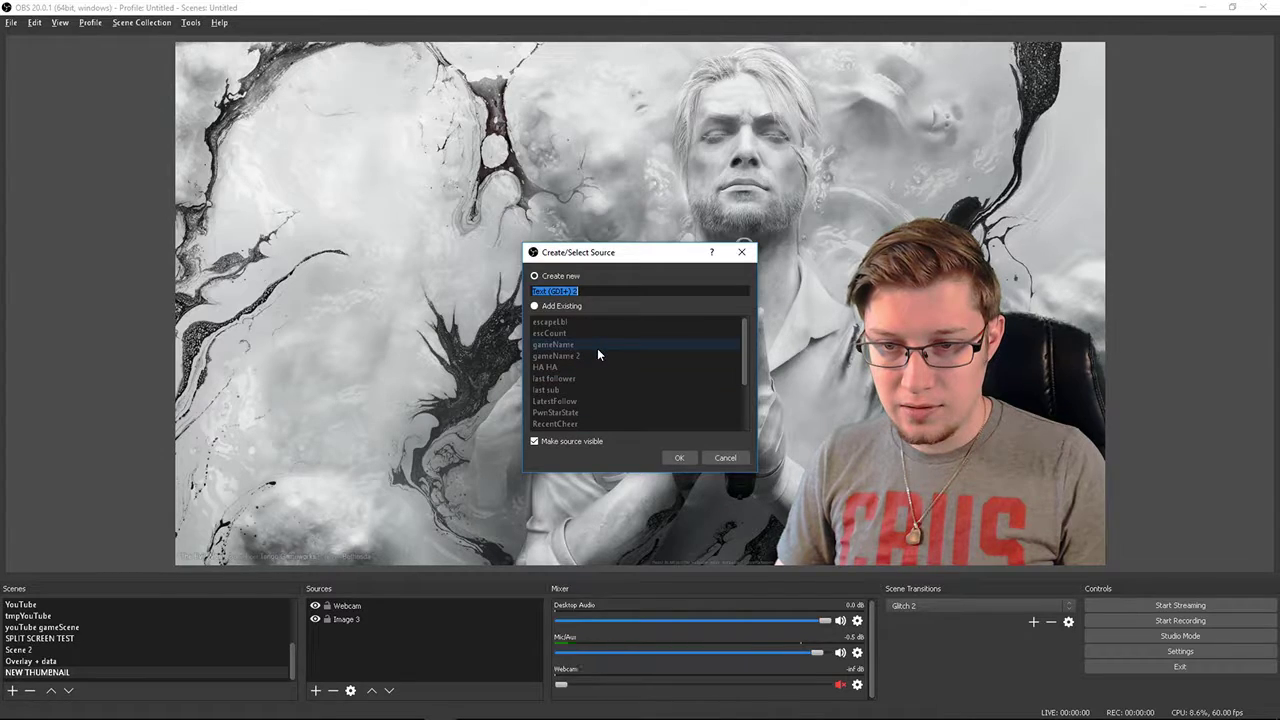
click(561, 307)
scroll(616, 370, down, 3)
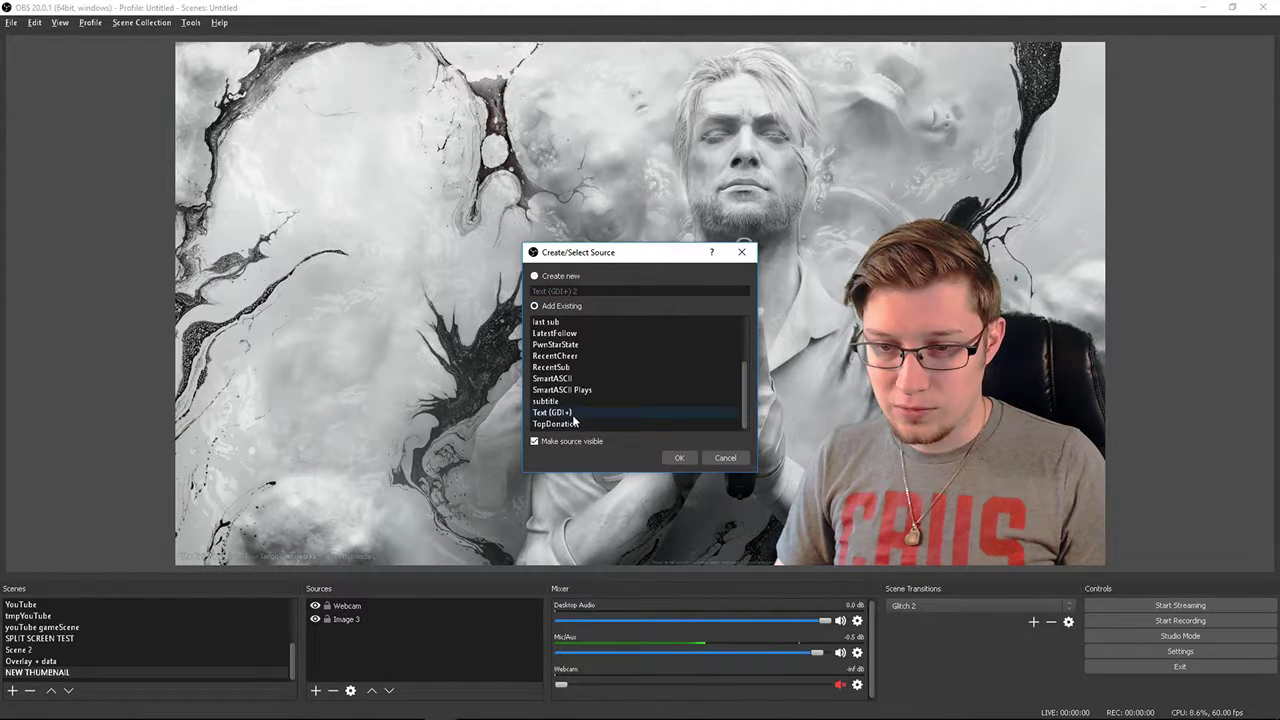
scroll(590, 405, up, 2)
scroll(588, 408, down, 2)
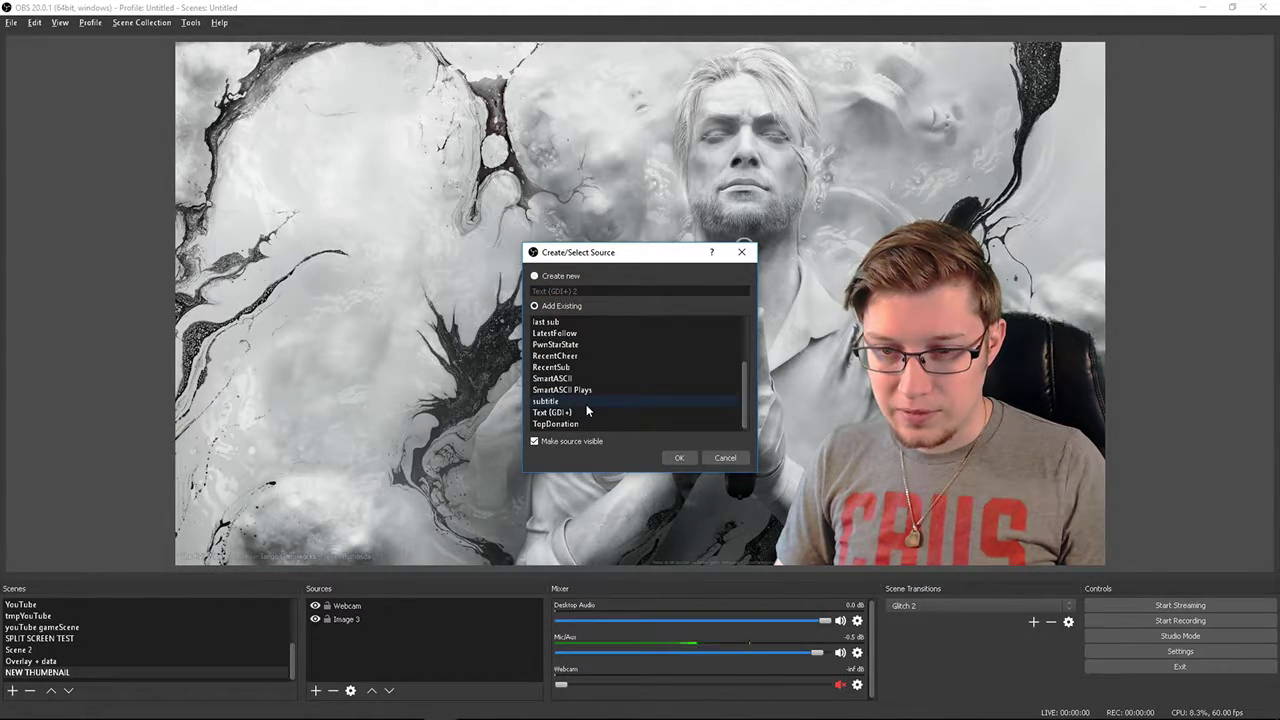
click(586, 390)
click(679, 458)
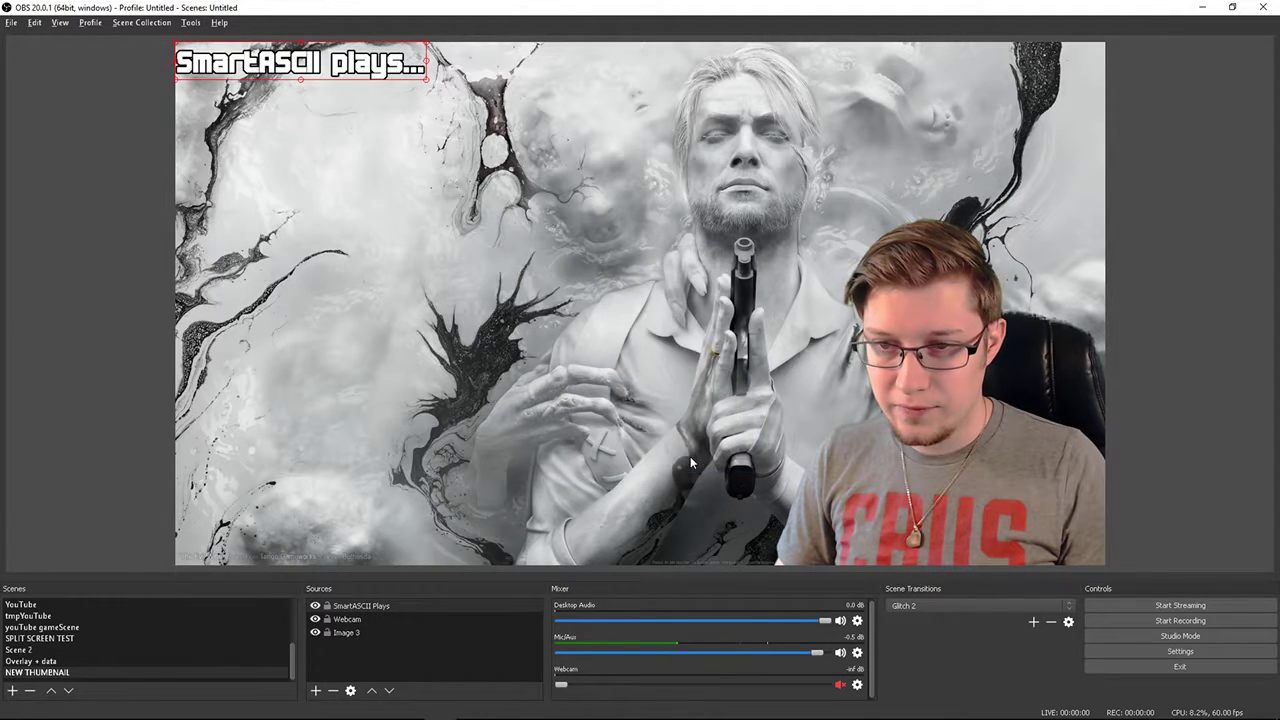
drag(436, 93, 985, 187)
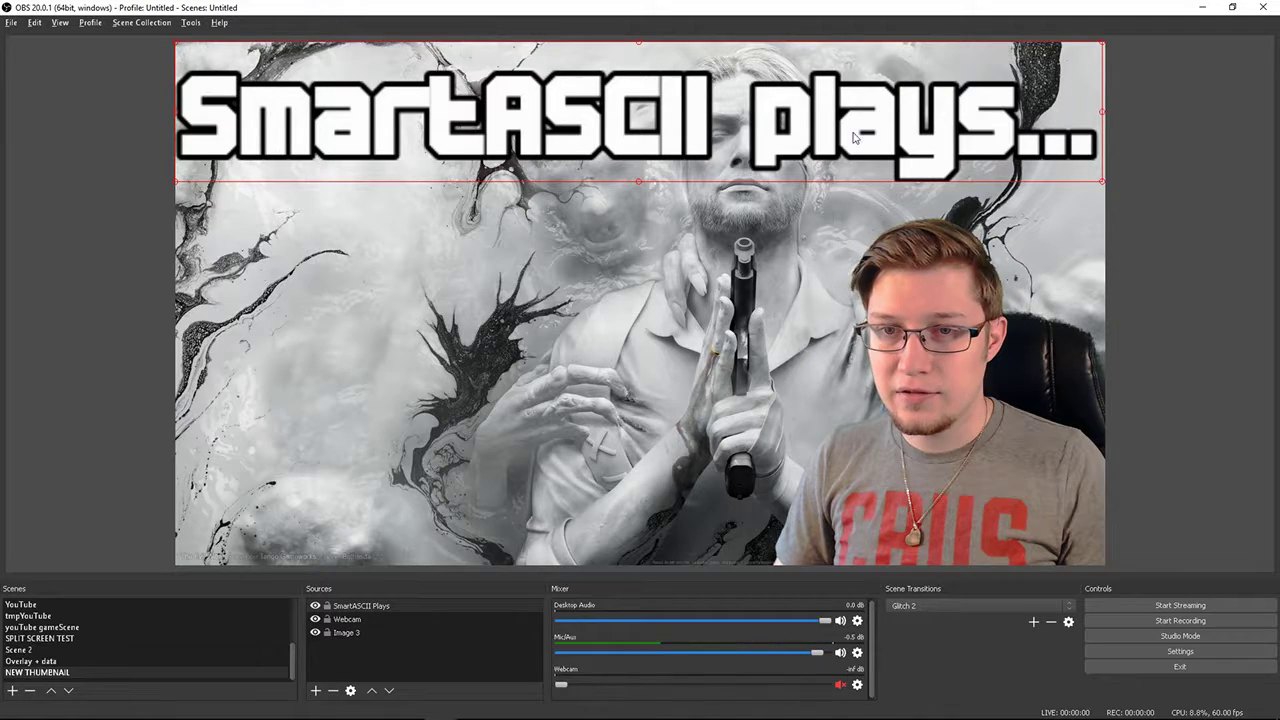
click(86, 171)
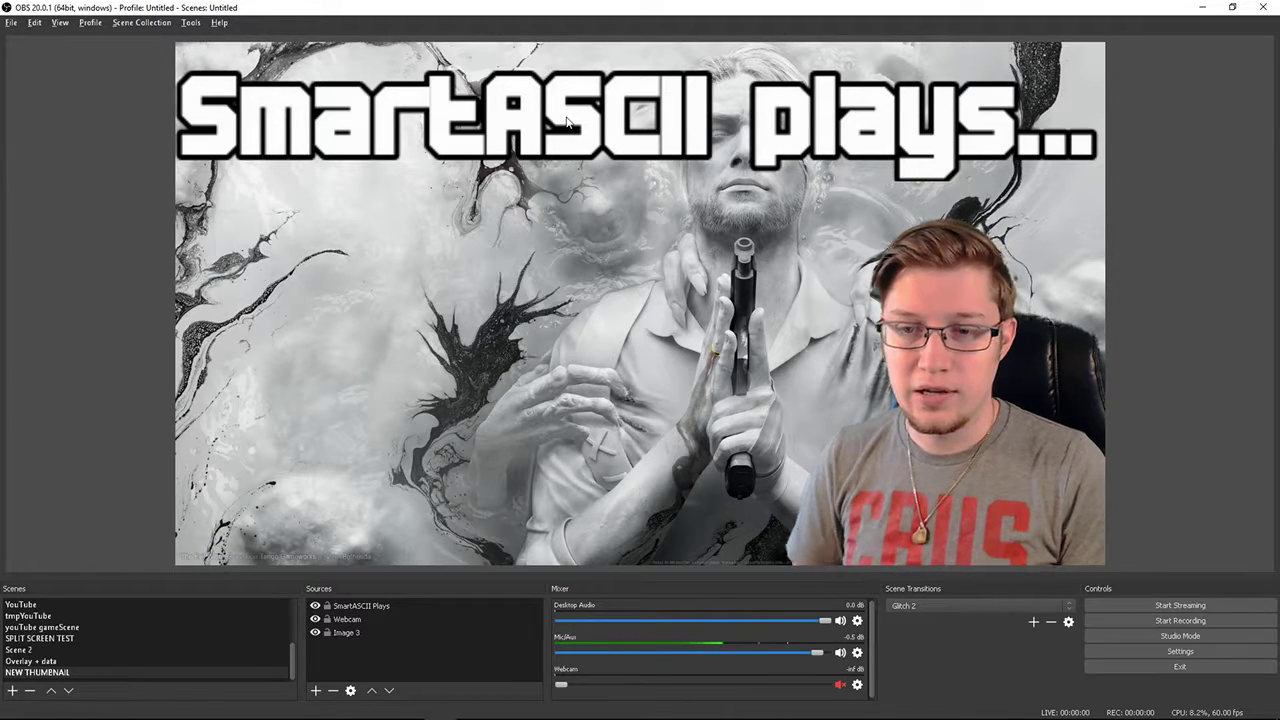
Add a new Text (GDI+) source to the scene.
click(314, 691)
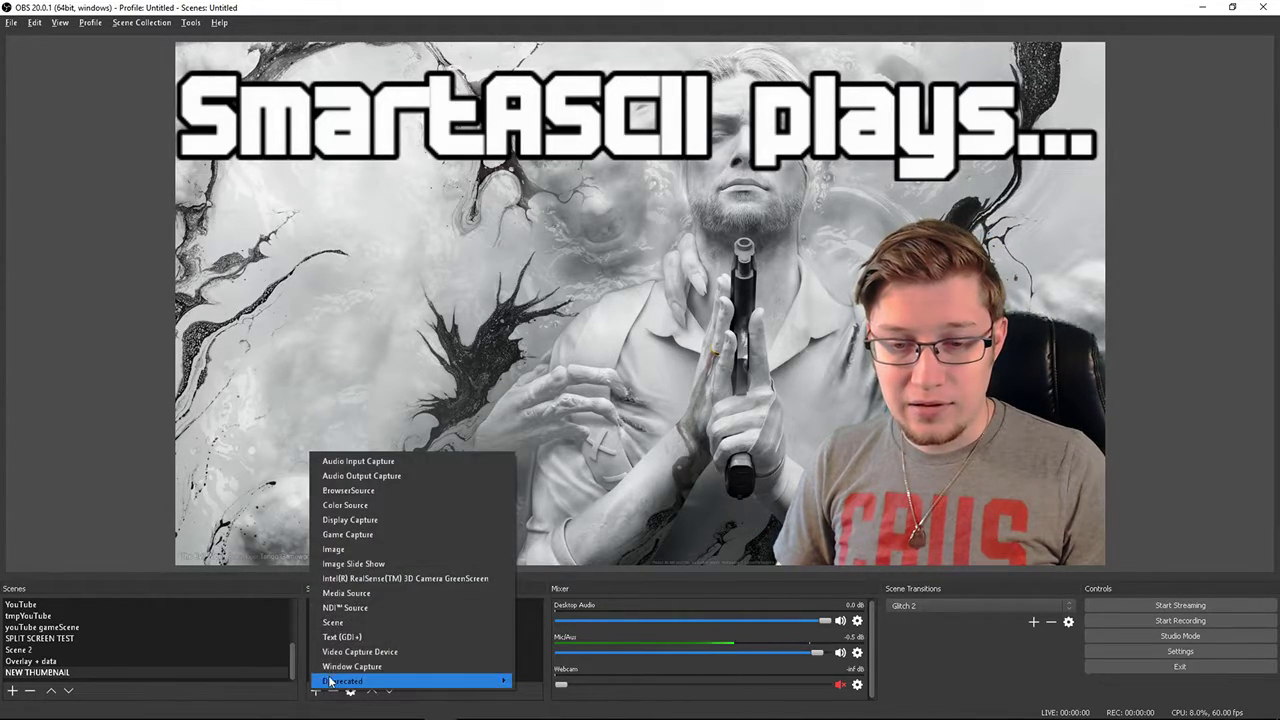
click(347, 636)
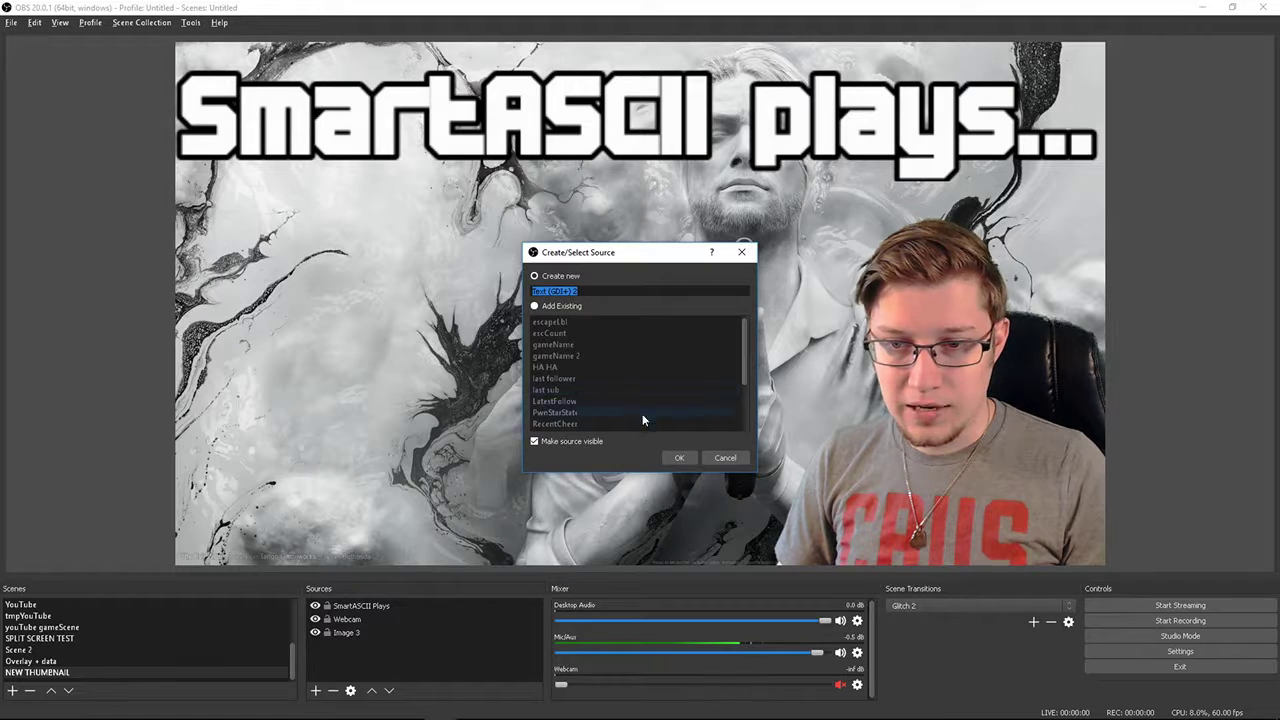
click(668, 458)
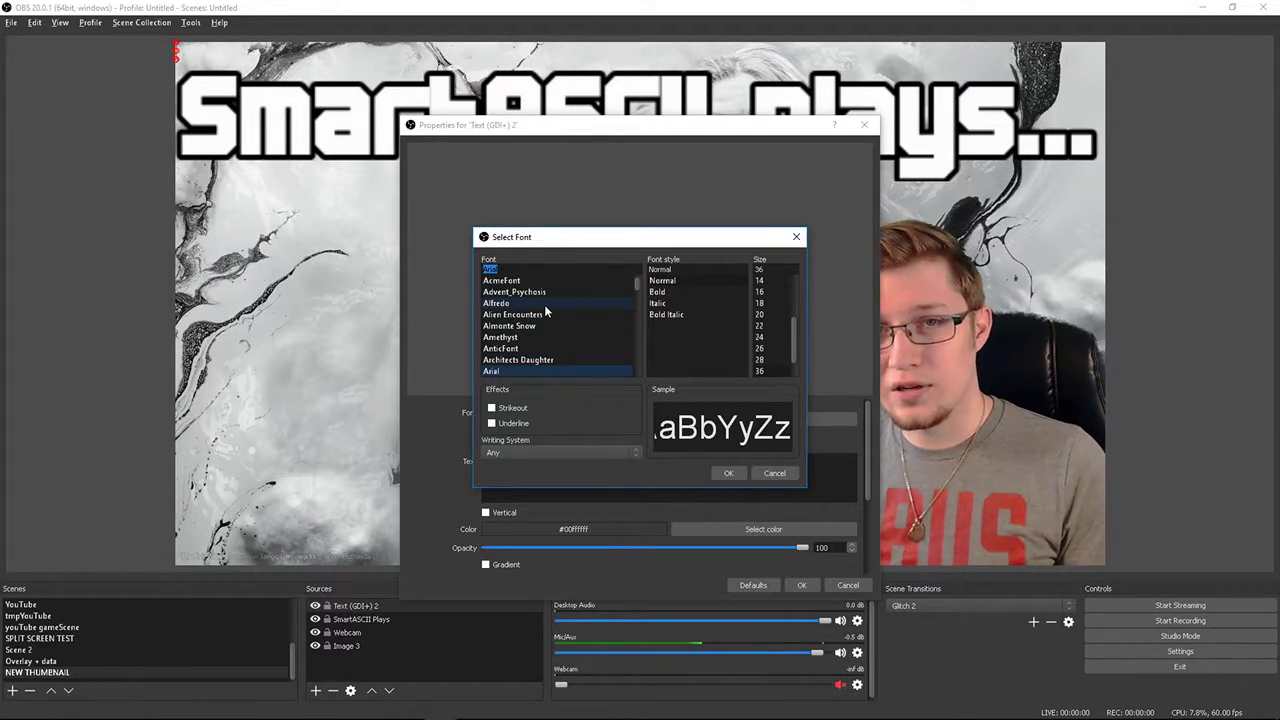
Set its font to Gypsy Curse, enter 'The Evil Within 2', and drag it onto the wallpaper.
click(545, 305)
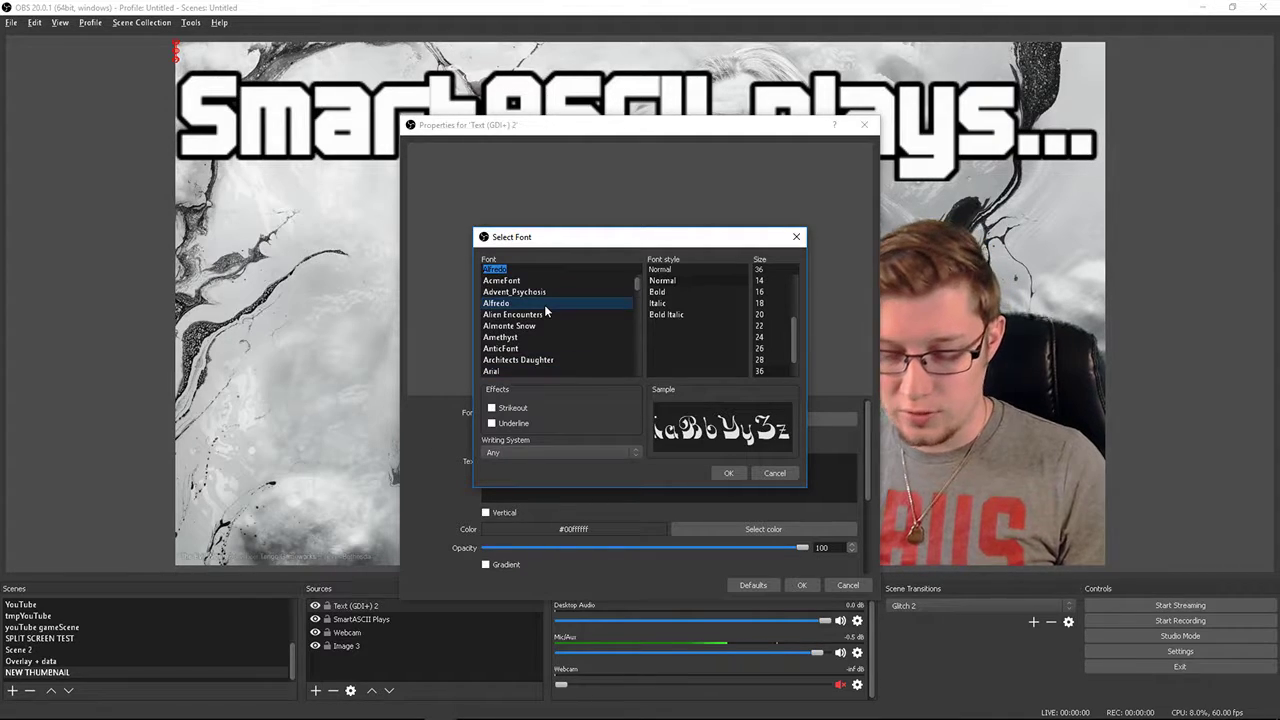
text(gy)
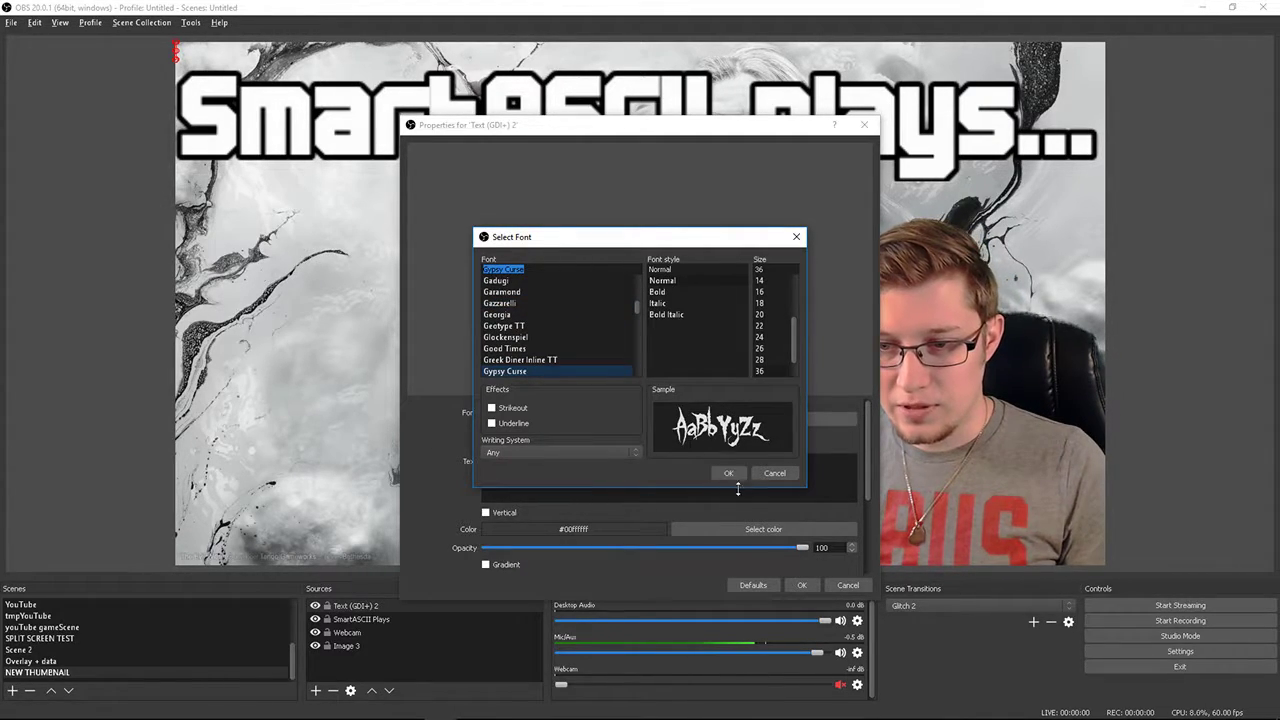
click(729, 473)
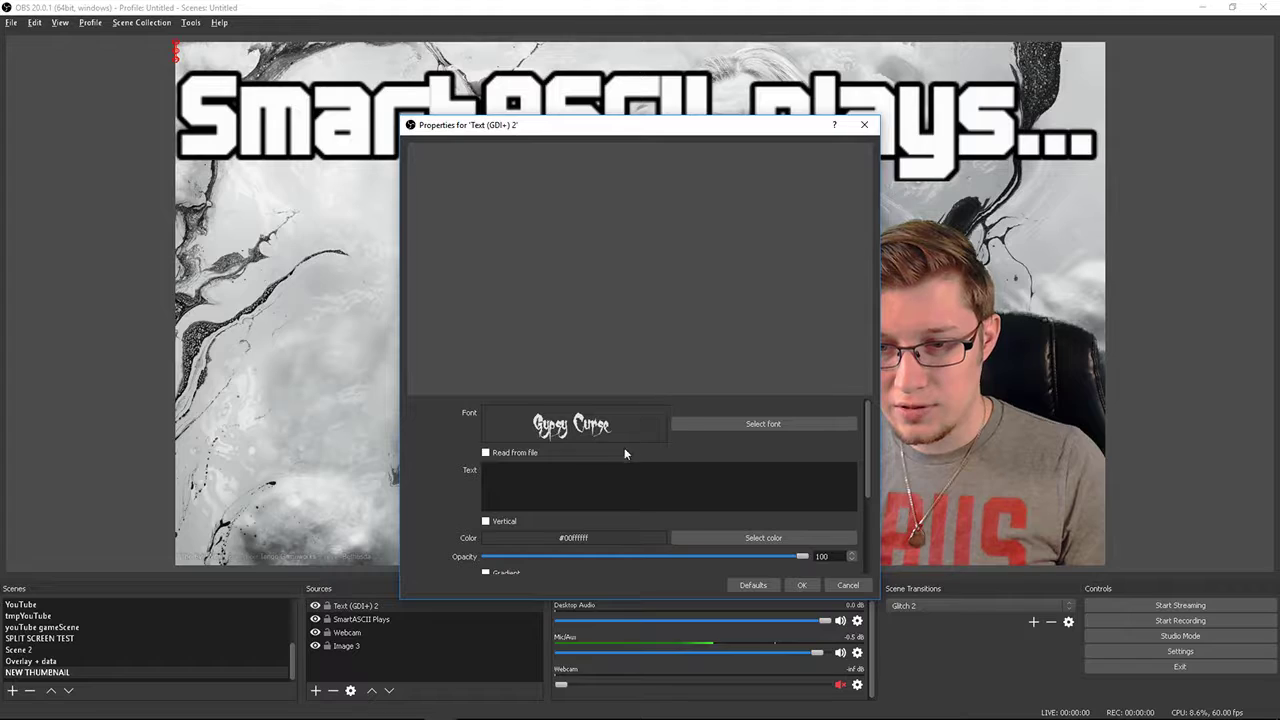
text(The Evil )
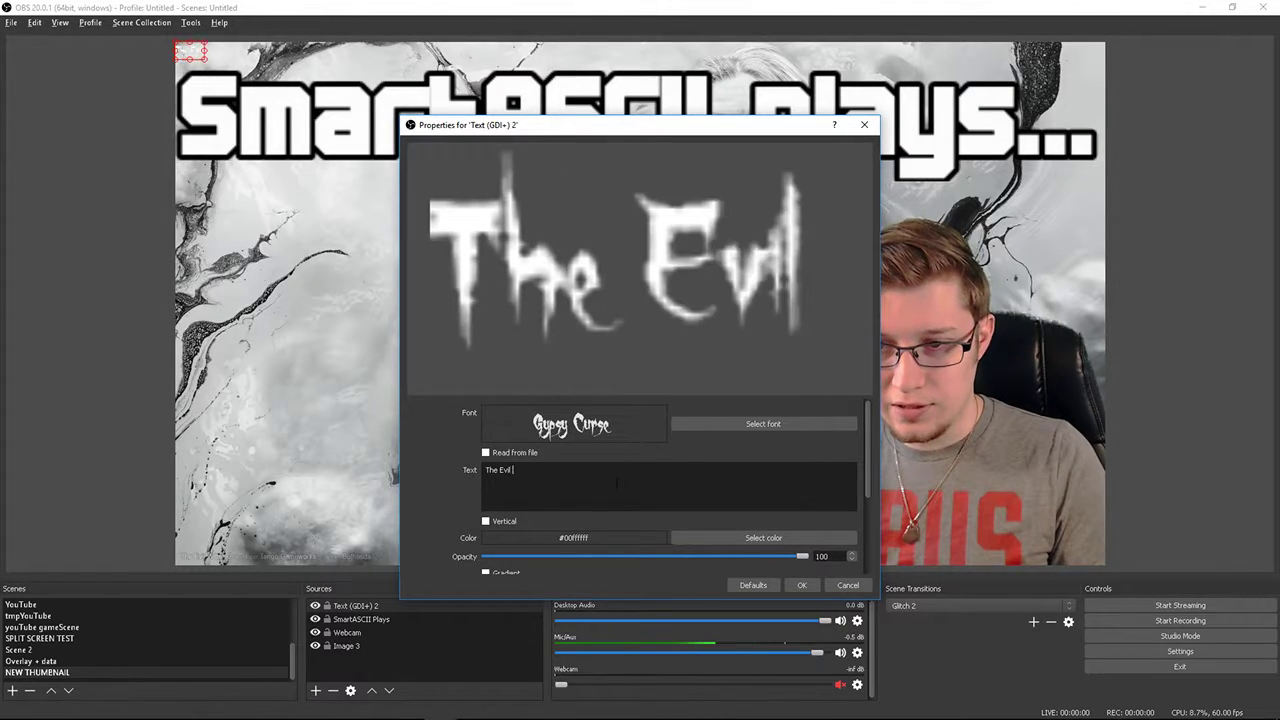
text(Within 2)
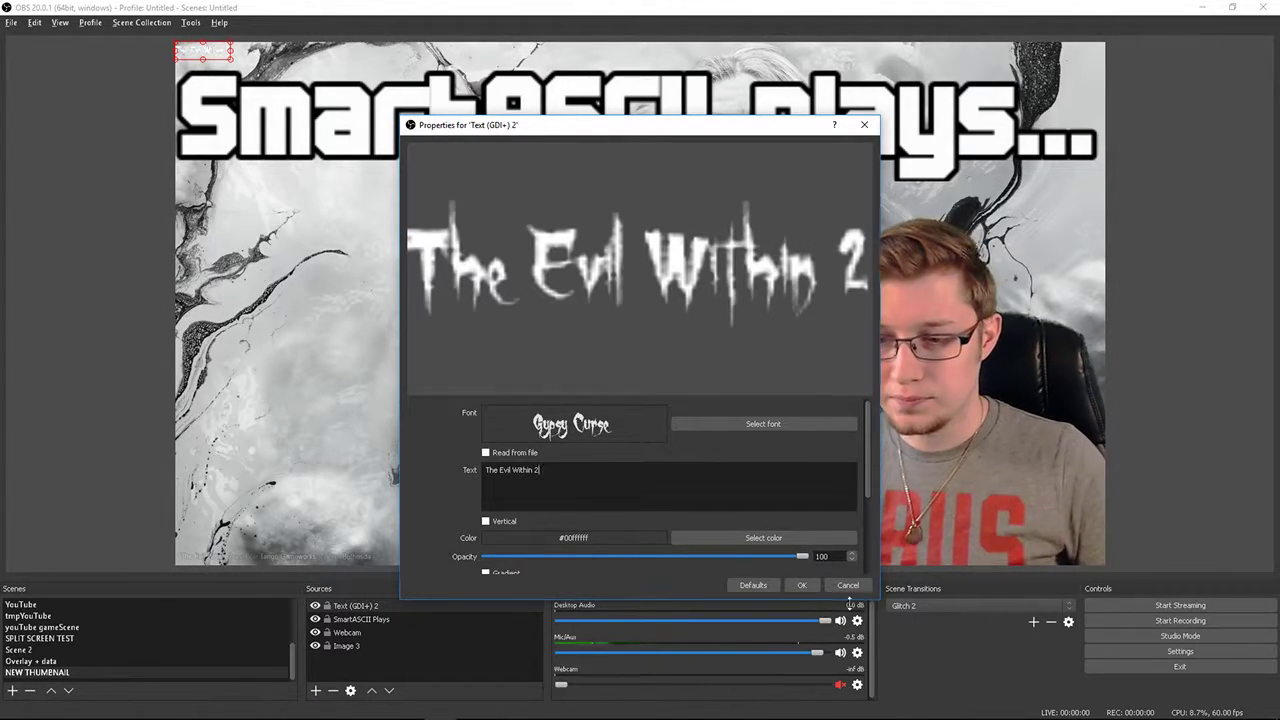
click(804, 586)
drag(212, 57, 812, 473)
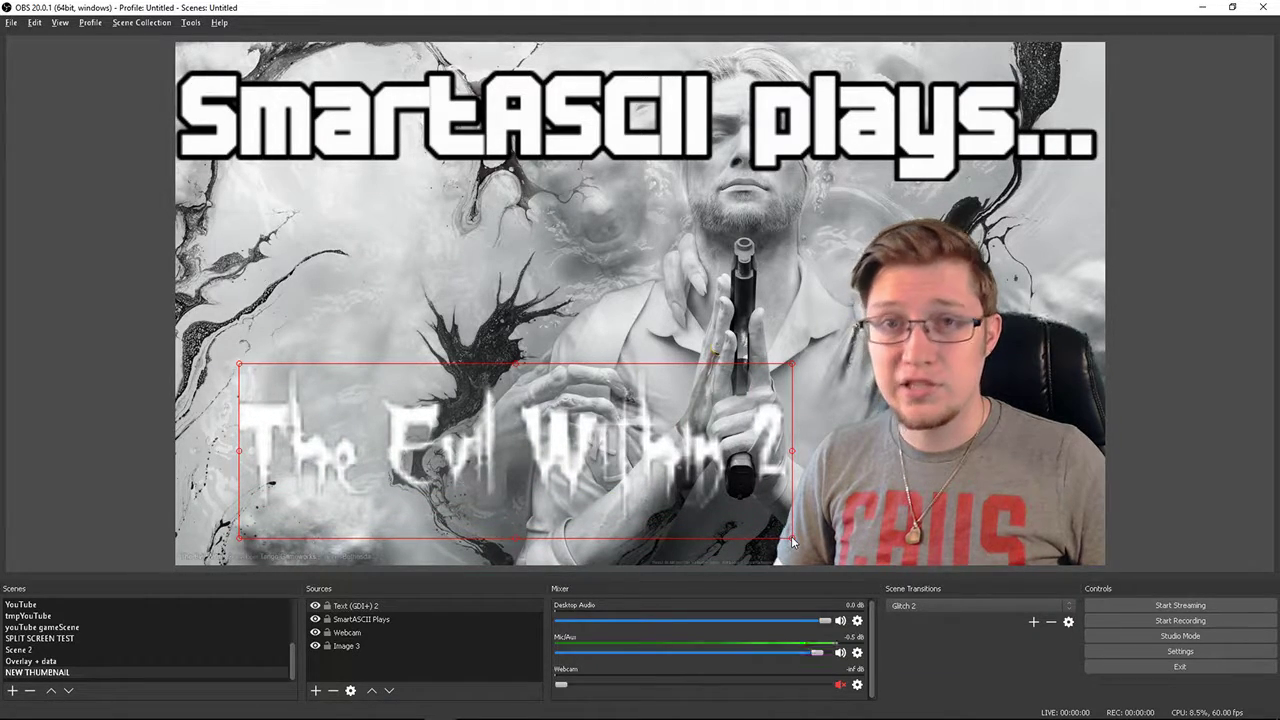
Set the game title's font size to 250 in its properties.
drag(790, 538, 484, 455)
right_click(362, 605)
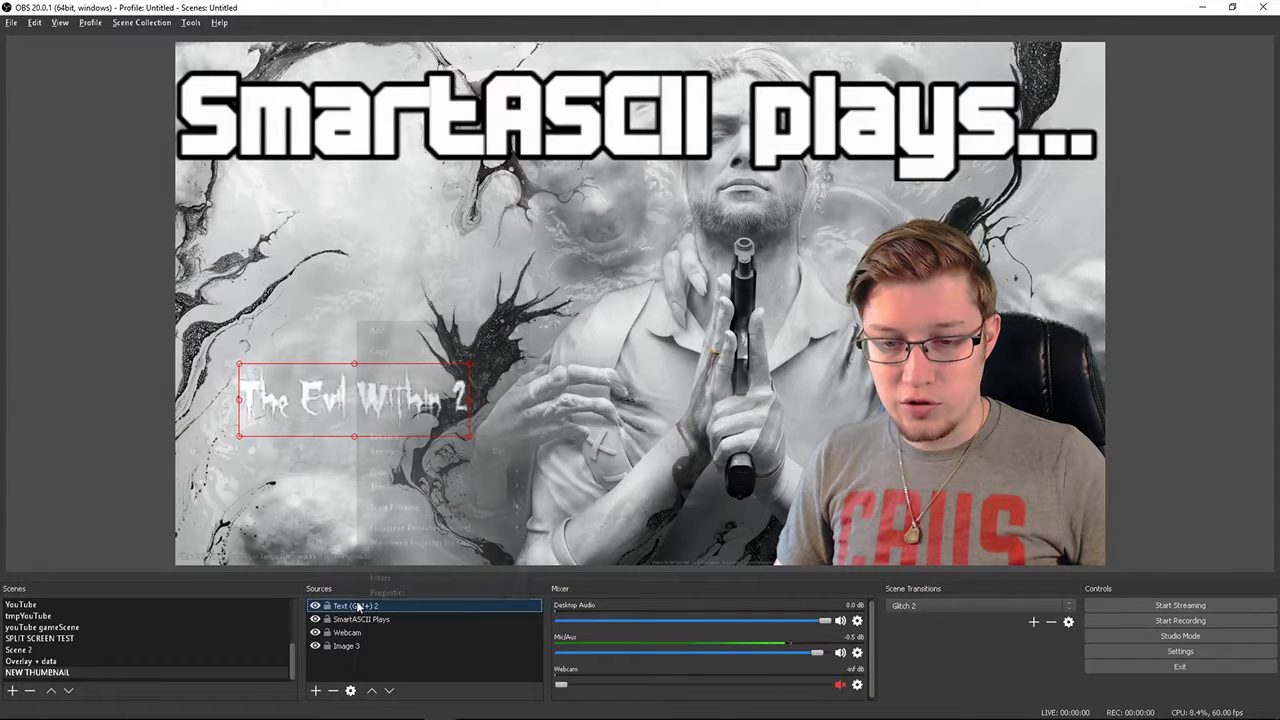
click(386, 592)
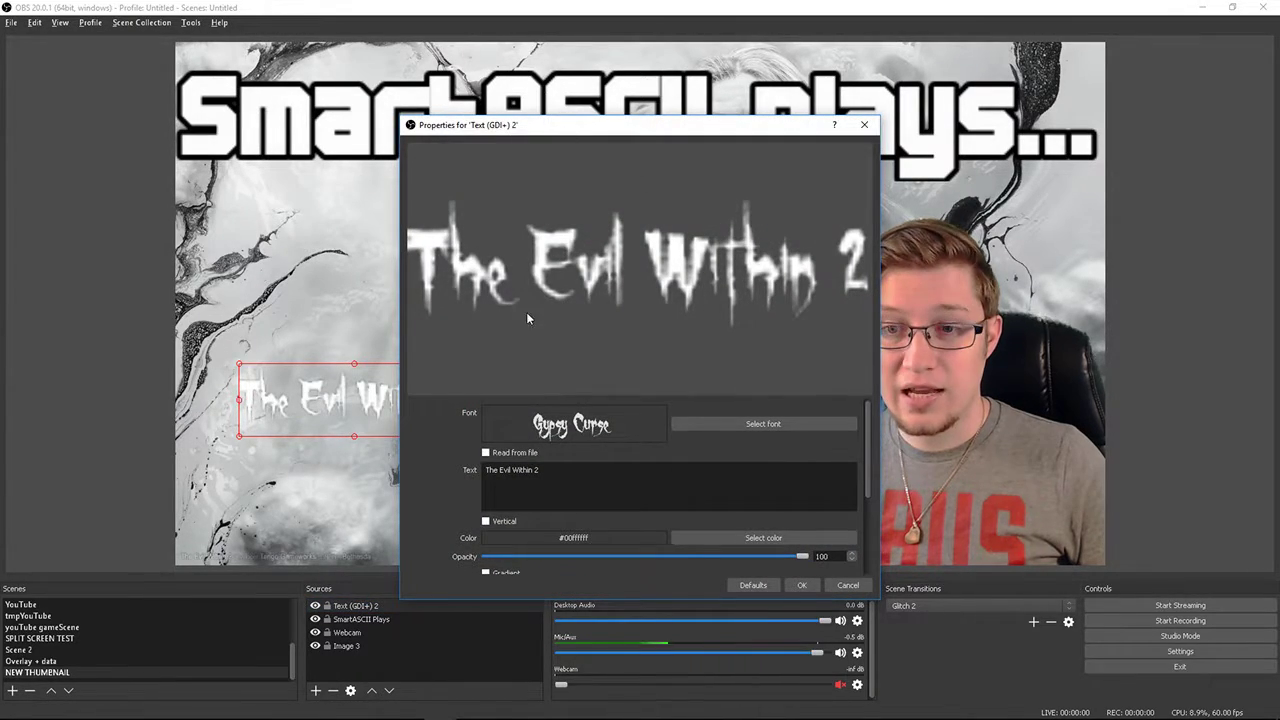
click(703, 423)
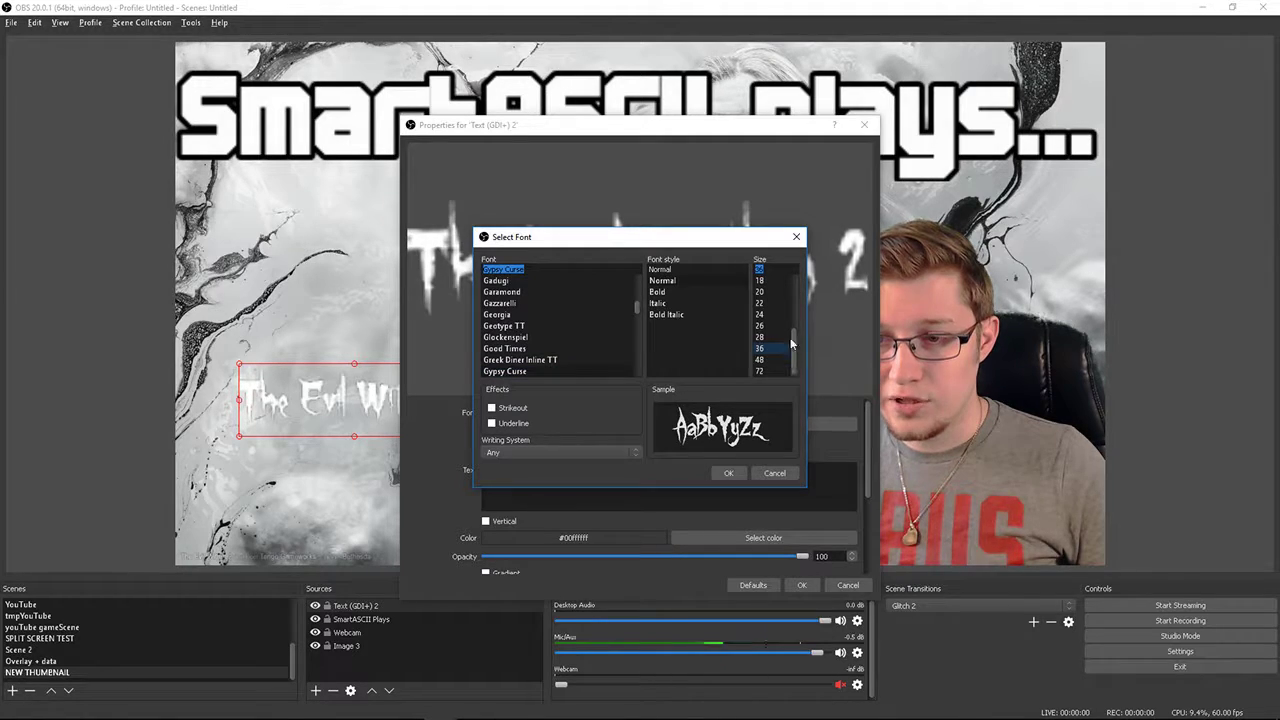
scroll(795, 337, up, 3)
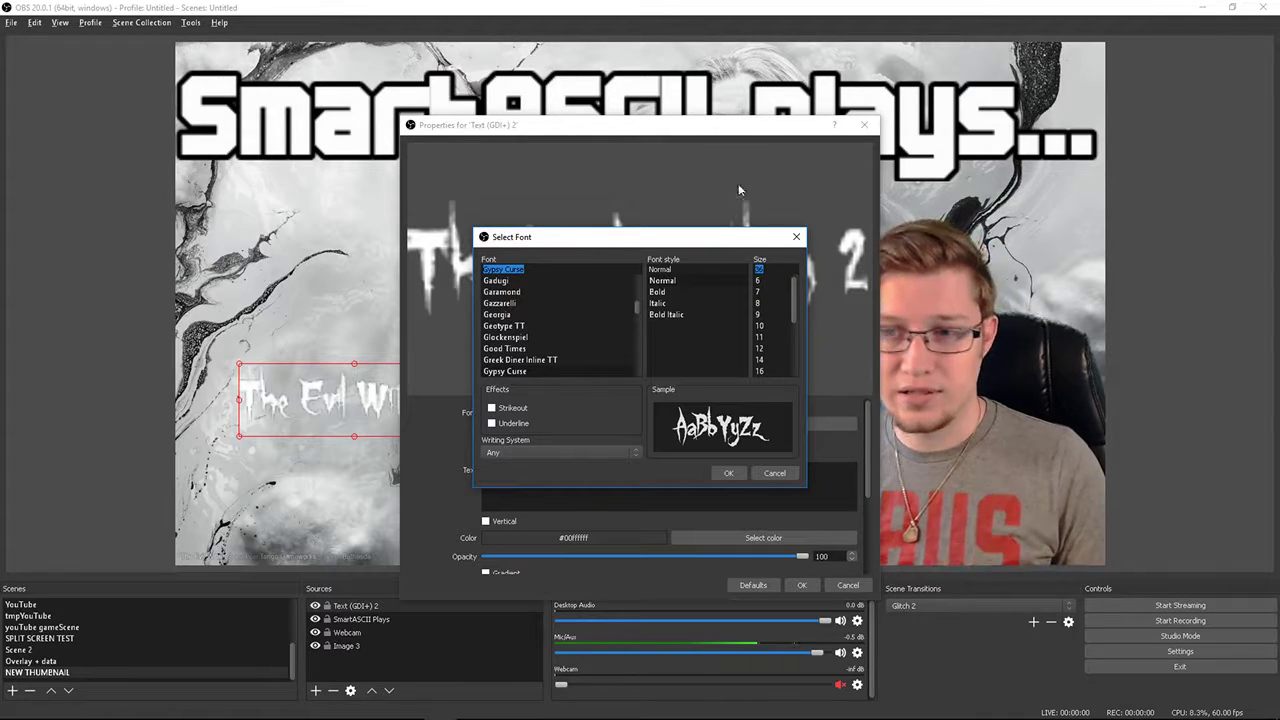
click(775, 268)
key(BackSpace)
key(BackSpace)
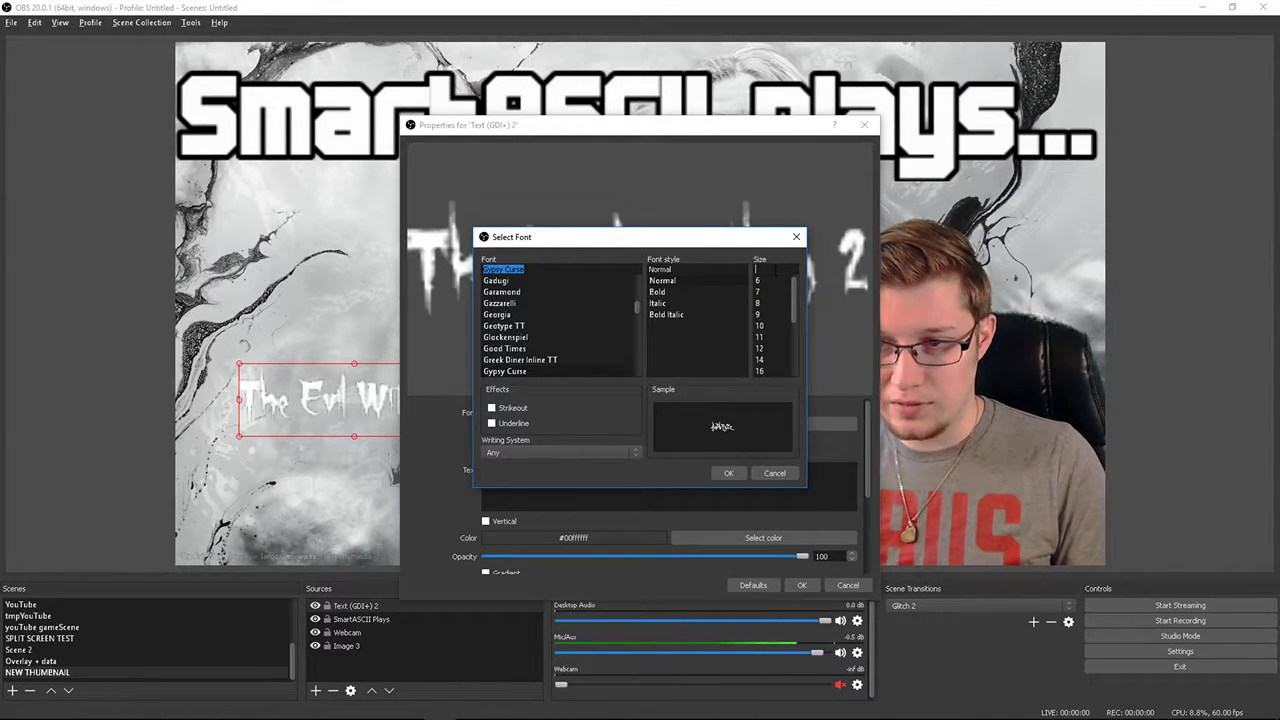
text(200)
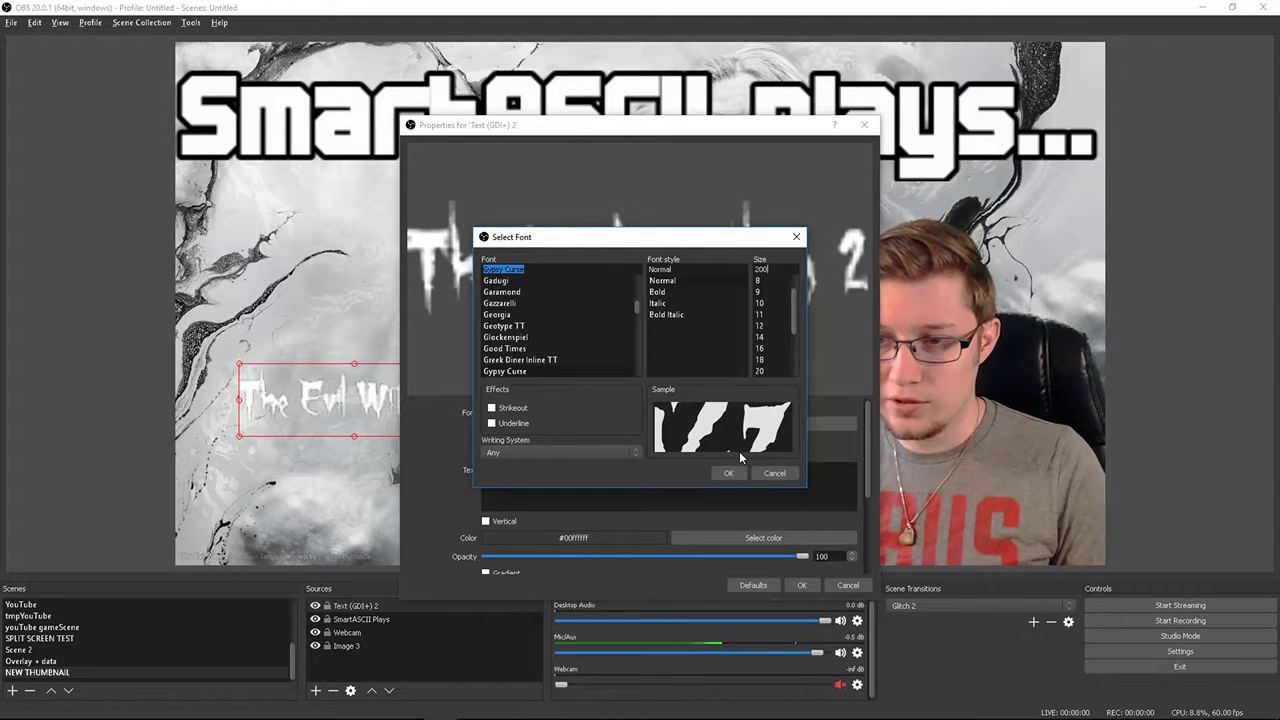
key(BackSpace)
key(BackSpace)
text(50)
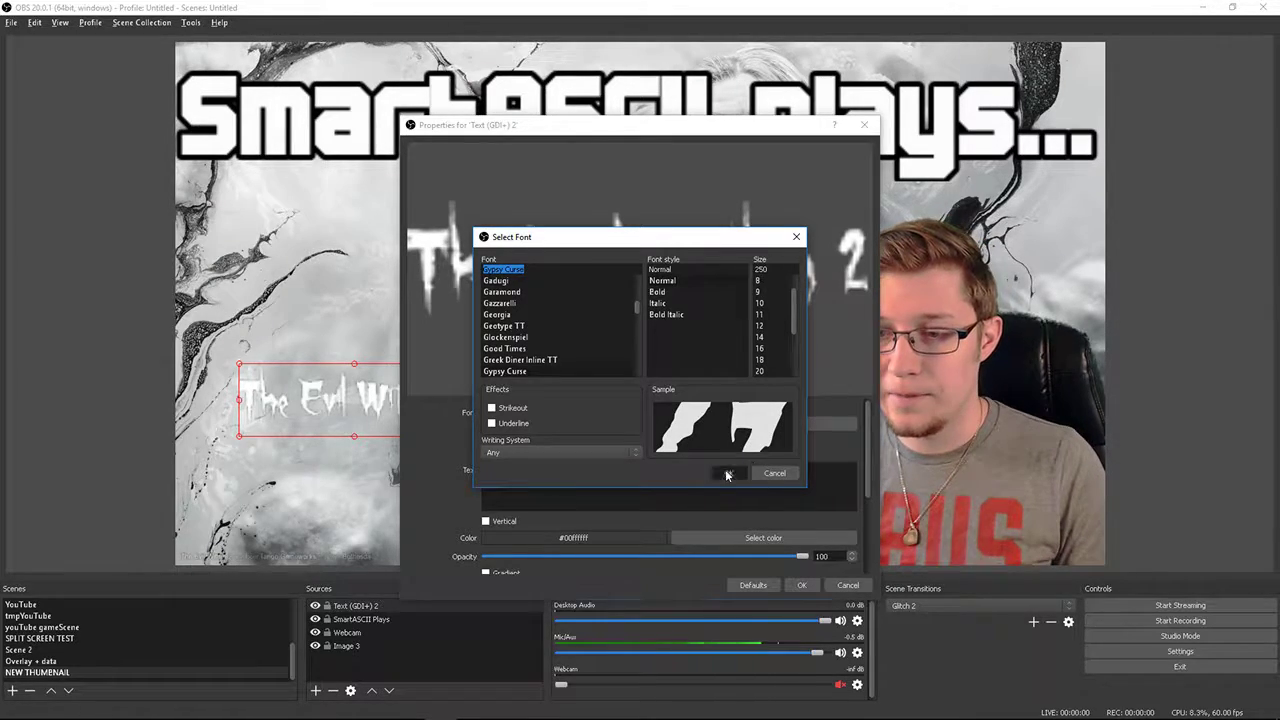
click(728, 472)
click(801, 585)
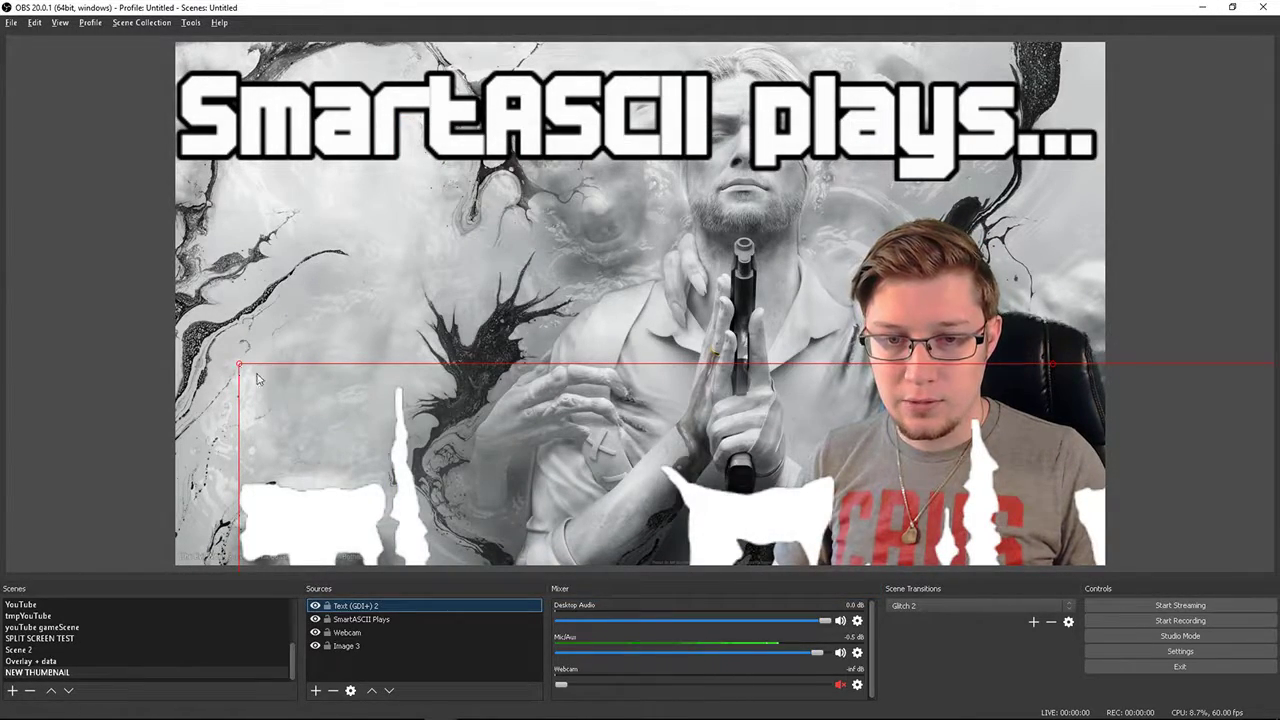
Rescale the enlarged title and place it across the bottom-left of the thumbnail.
drag(357, 425, 370, 240)
drag(256, 190, 840, 428)
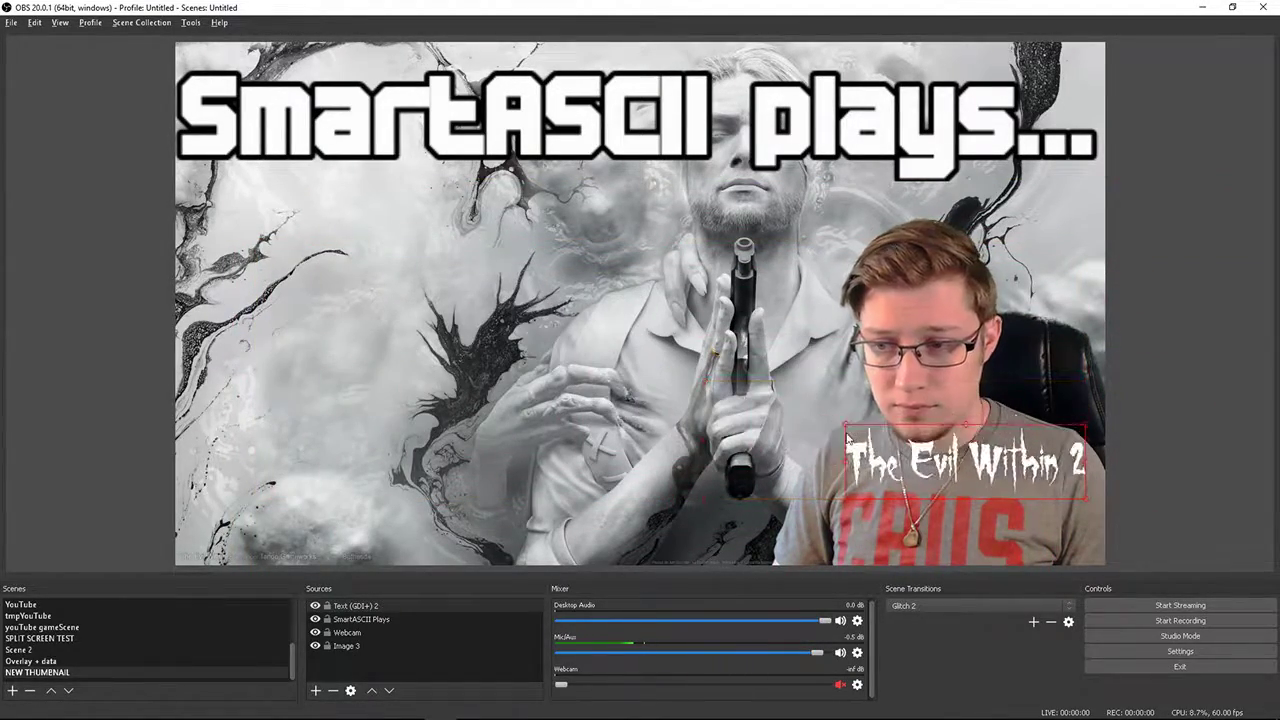
drag(1075, 435, 820, 363)
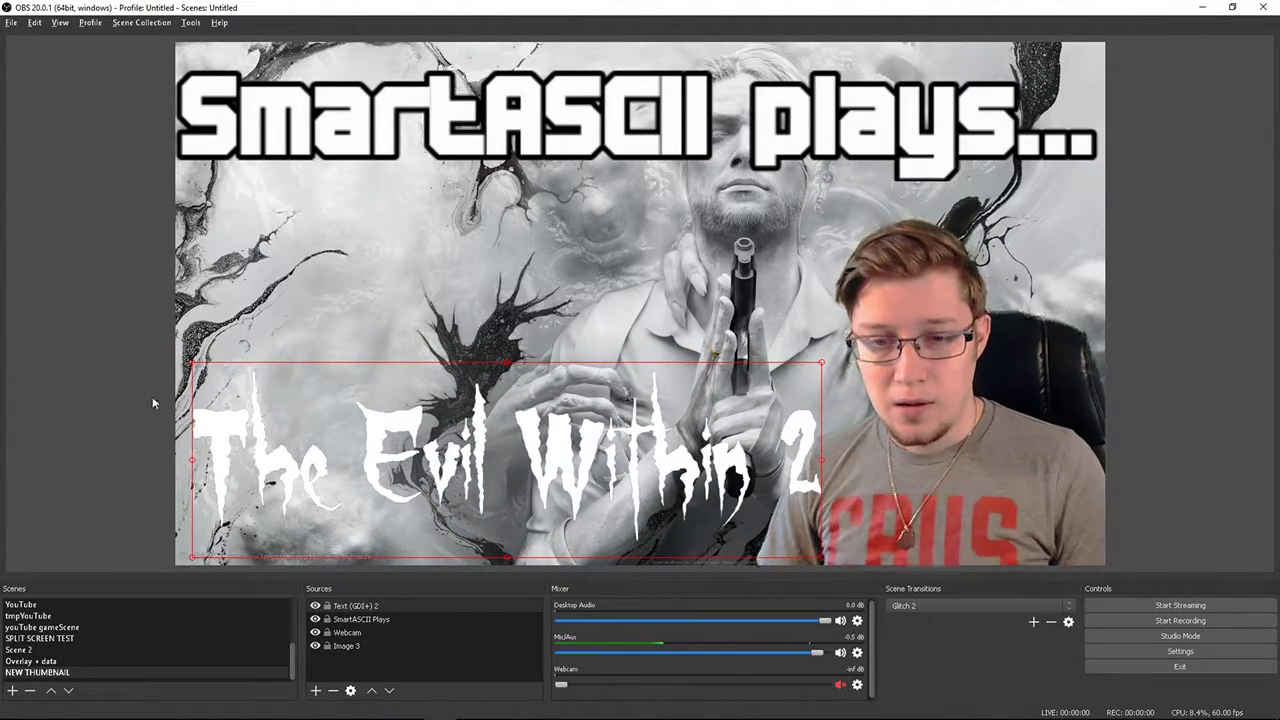
click(131, 378)
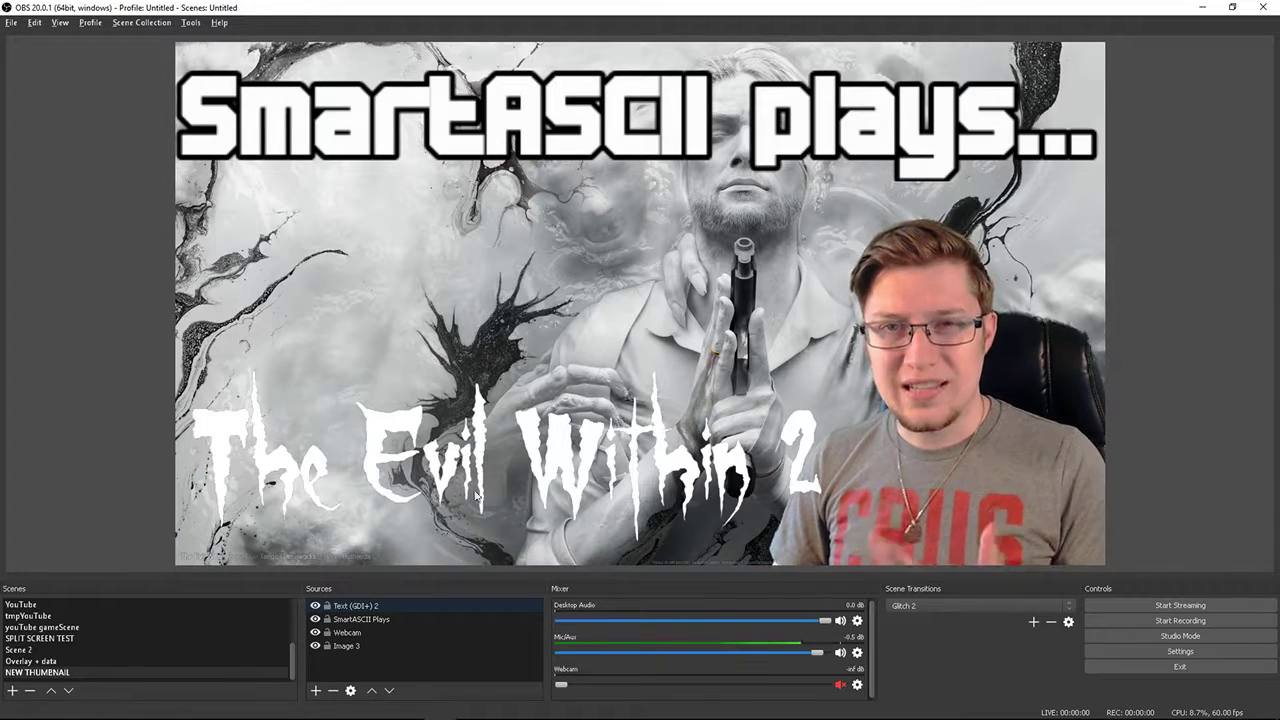
Change the game title's text colour to red (#aa0000).
right_click(377, 609)
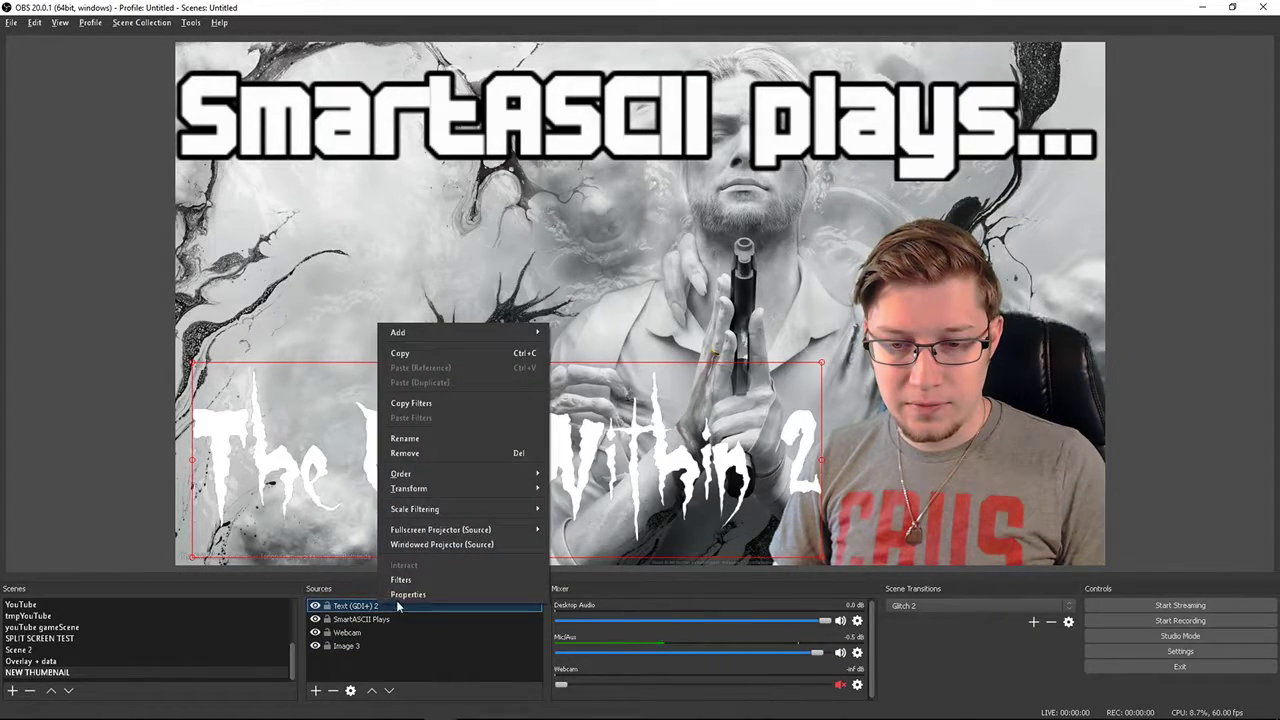
click(440, 586)
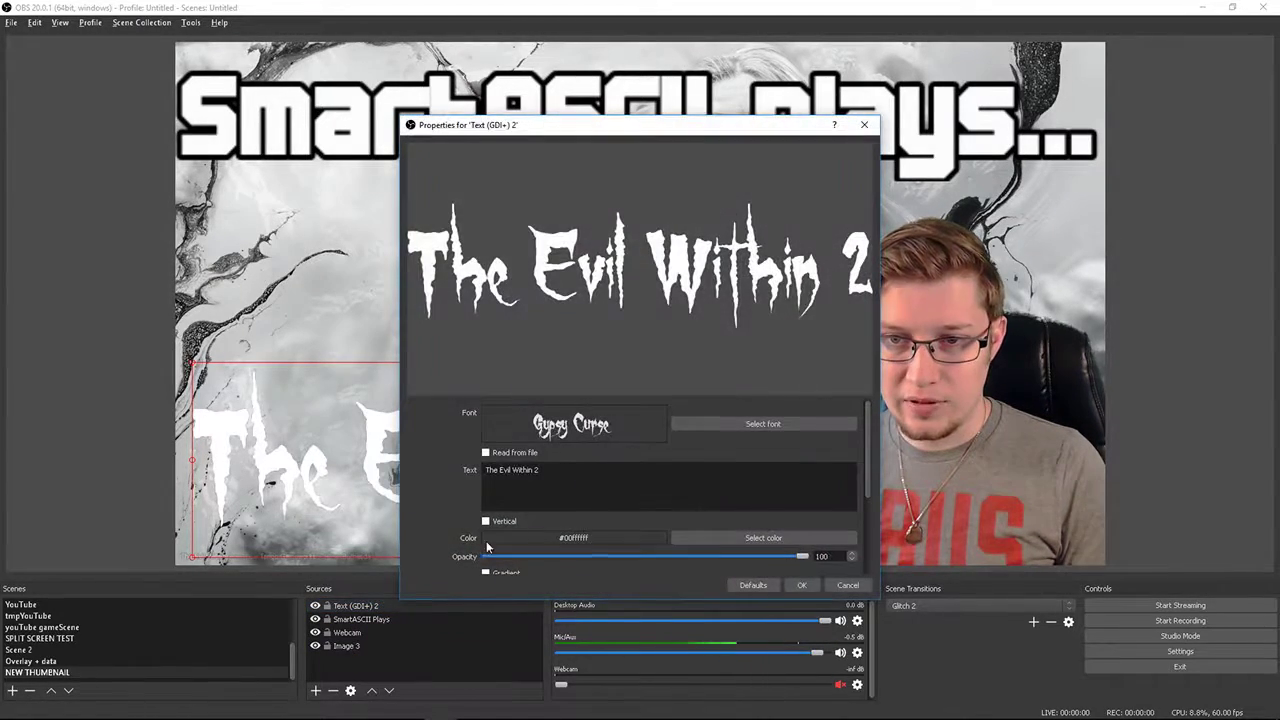
click(757, 424)
click(772, 474)
scroll(720, 490, down, 1)
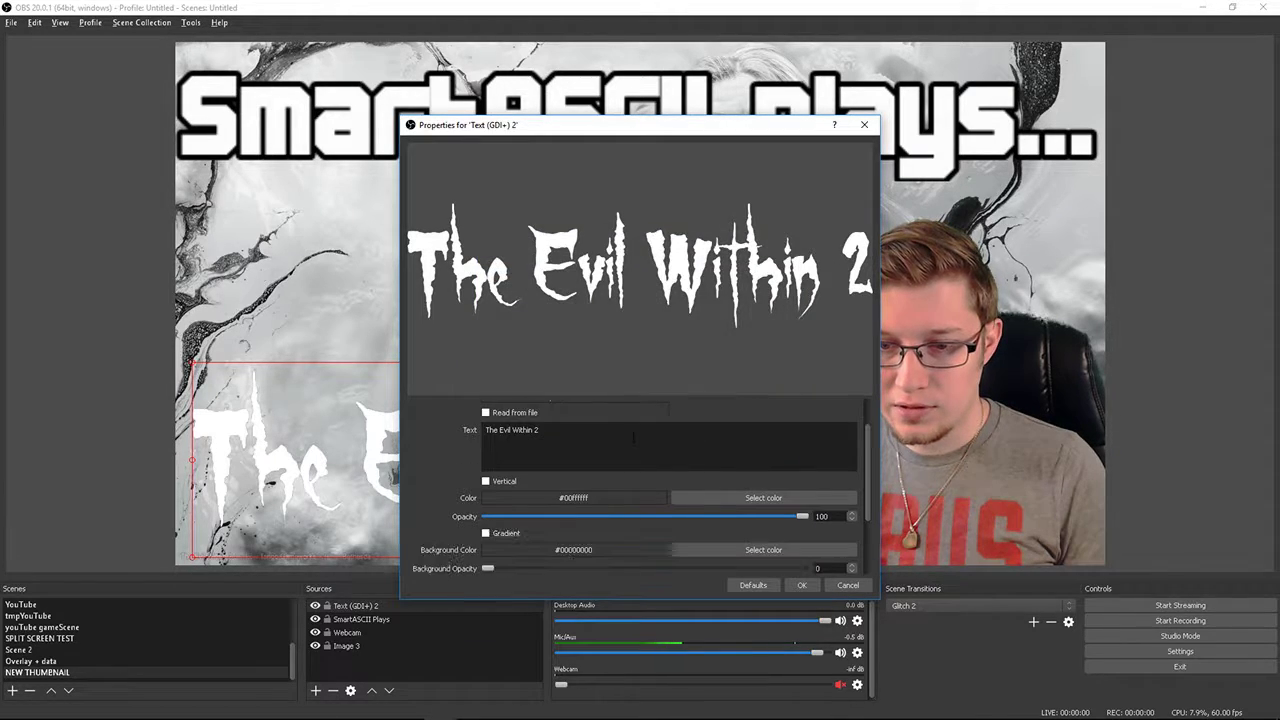
click(700, 497)
click(494, 263)
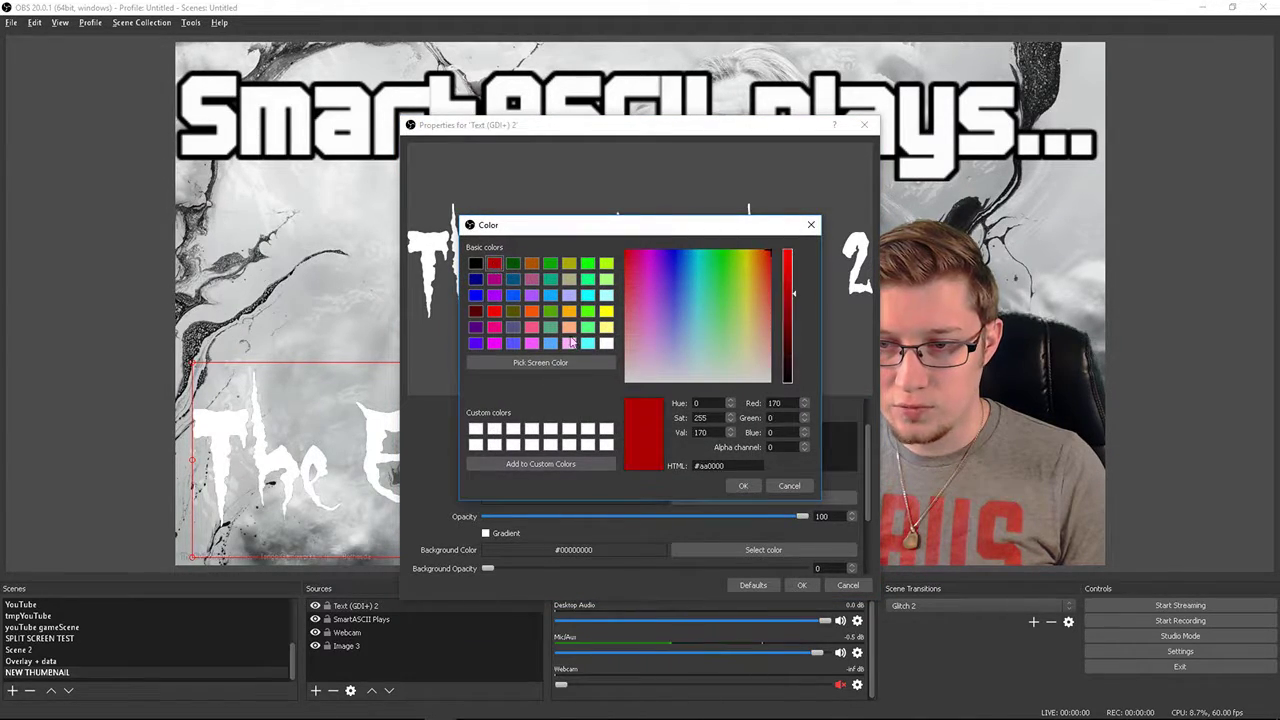
click(743, 485)
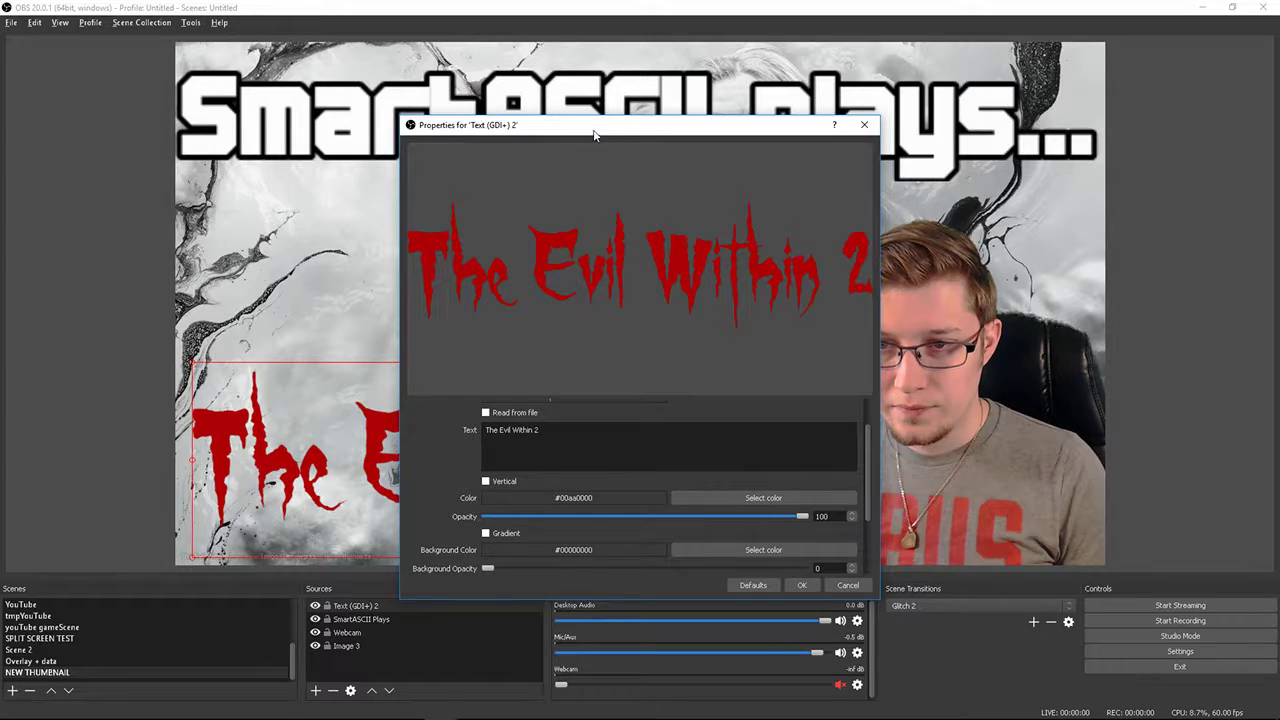
drag(594, 135, 620, 99)
Enable a black outline of size 5 on the title.
scroll(485, 427, down, 1)
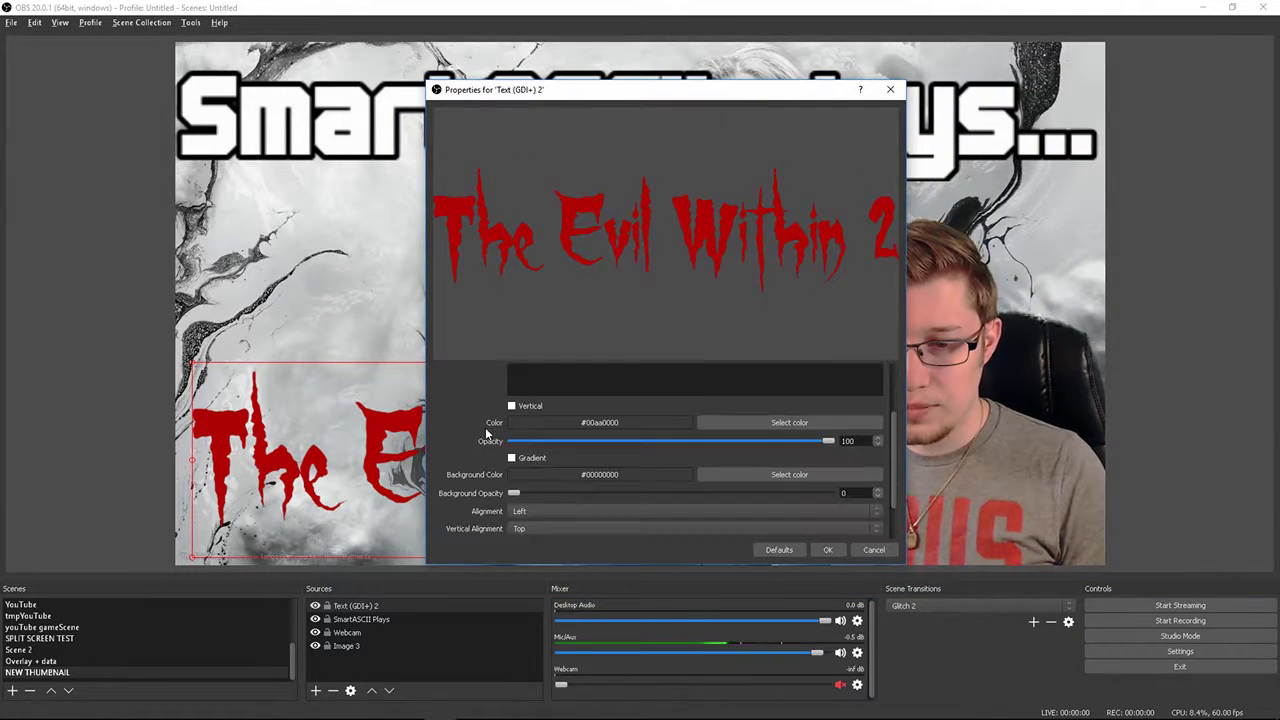
scroll(485, 427, down, 1)
click(514, 503)
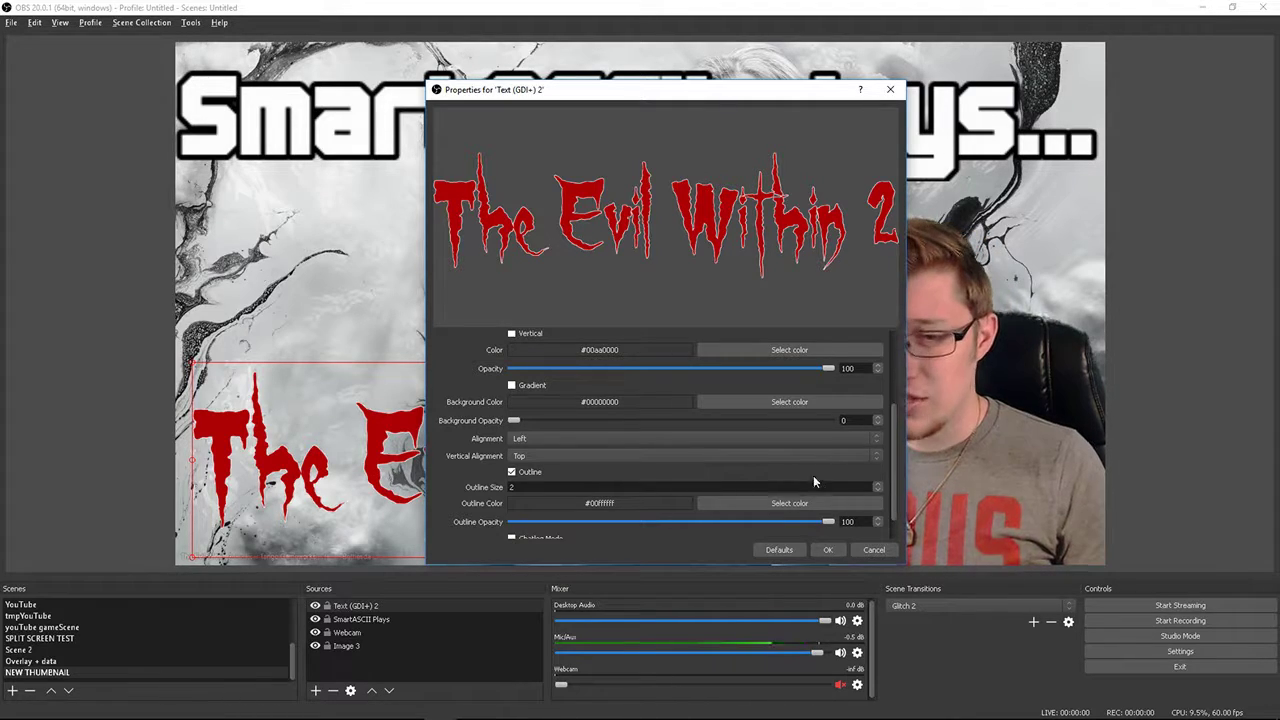
click(877, 485)
click(877, 485)
click(877, 485)
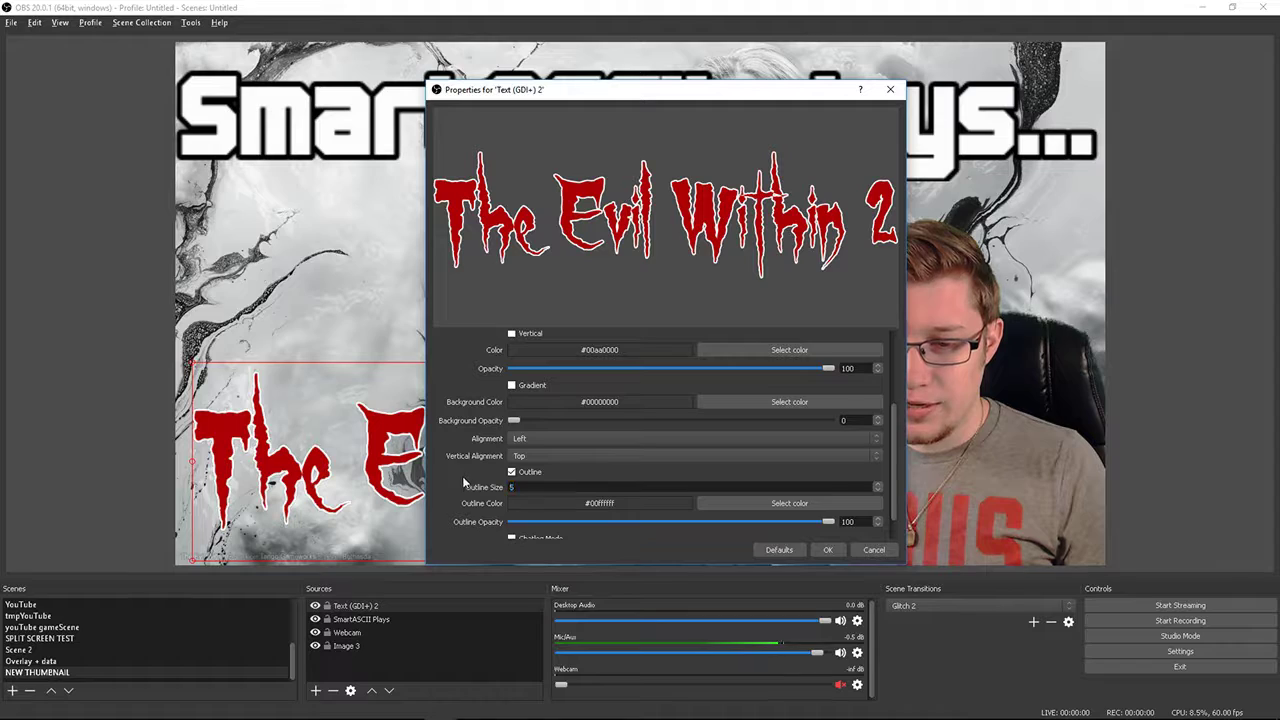
scroll(463, 482, down, 1)
click(789, 476)
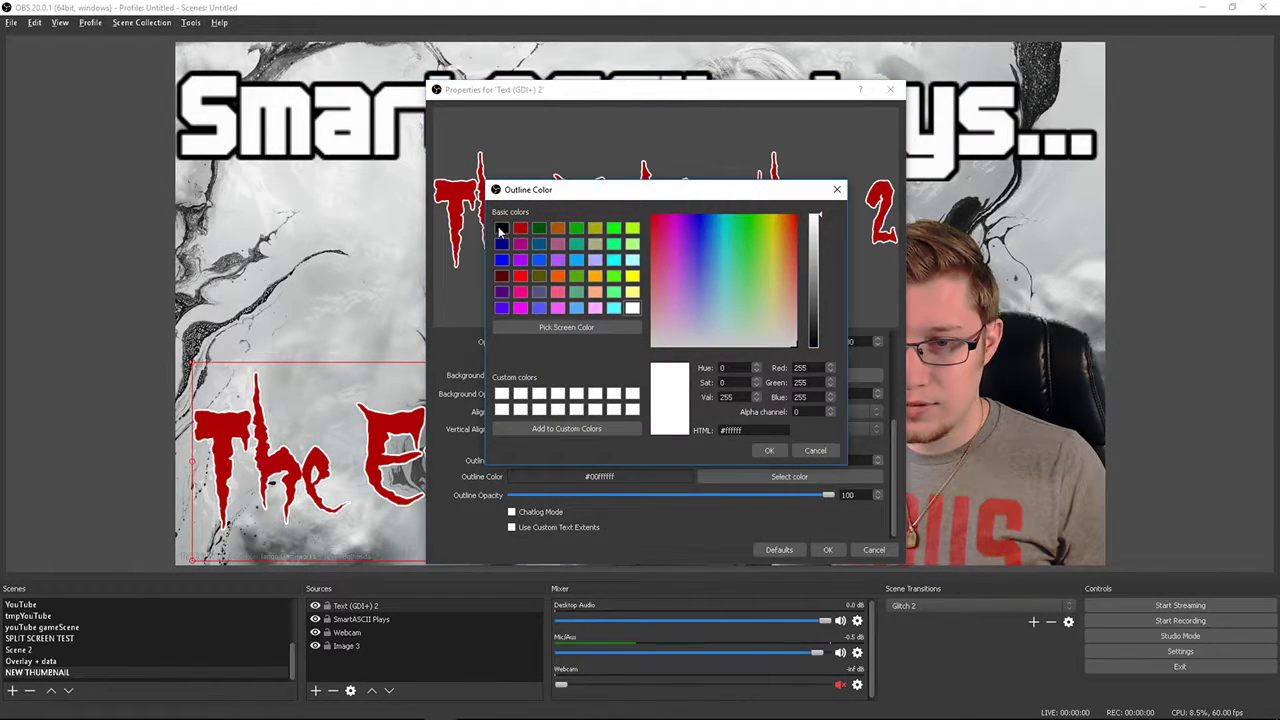
click(501, 229)
click(769, 451)
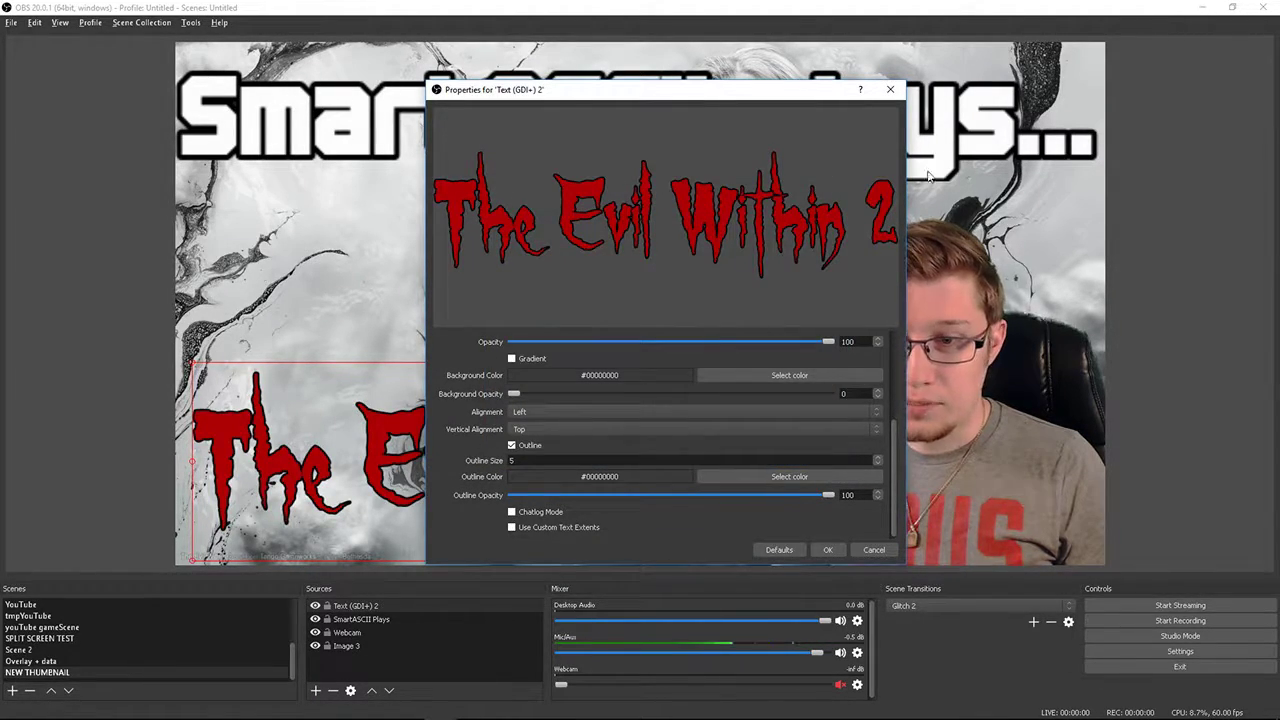
Apply the text settings, then enlarge the red title and shift it to the lower left.
click(829, 550)
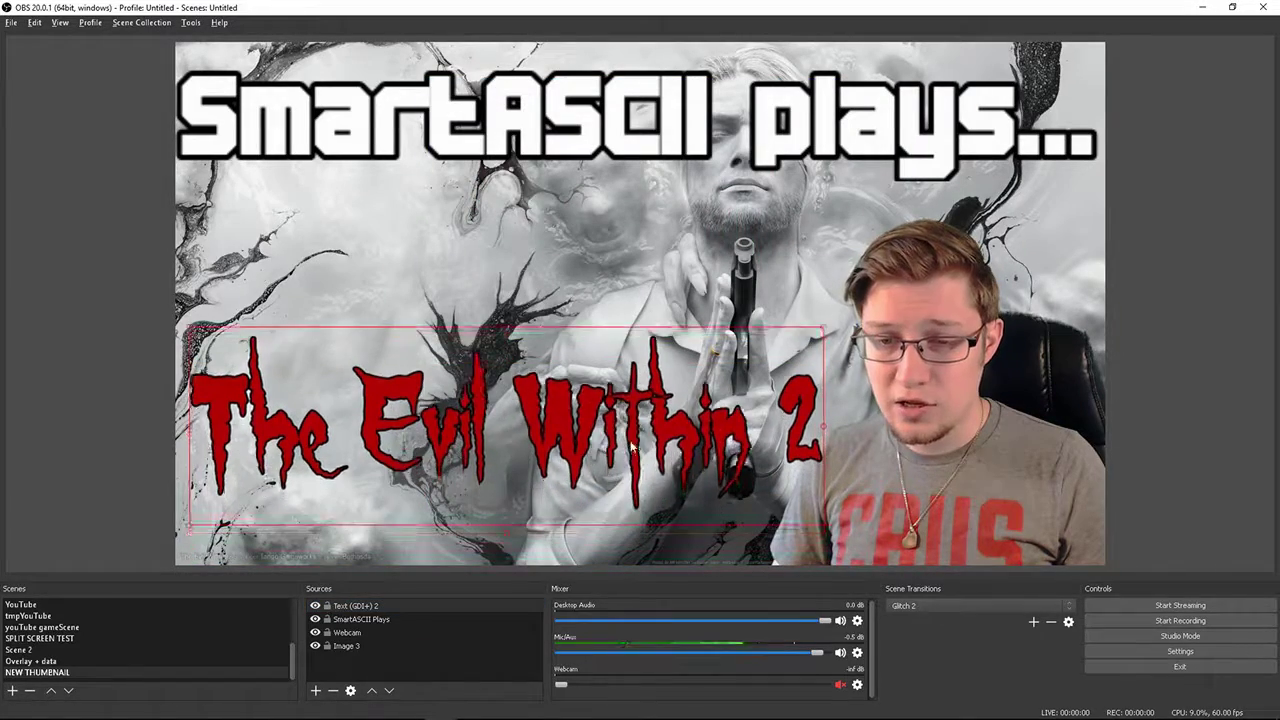
drag(815, 334, 829, 327)
drag(683, 420, 670, 450)
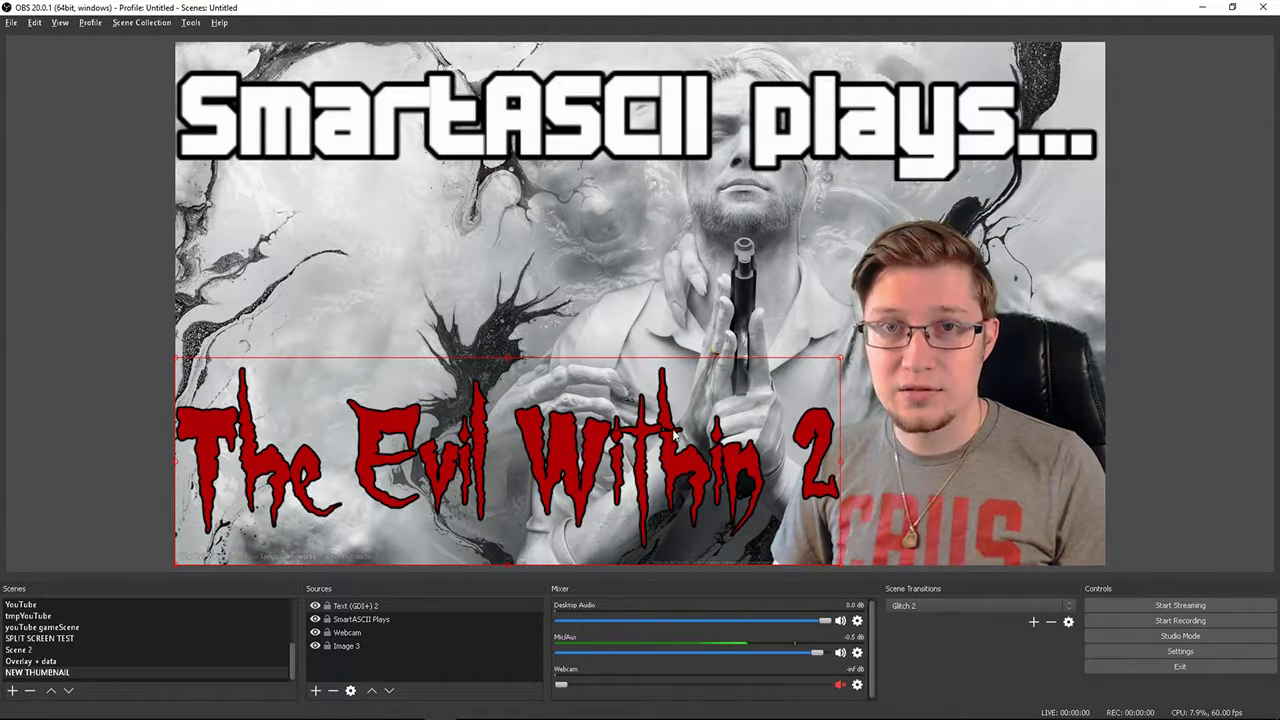
mouse_move(601, 470)
mouse_down()
mouse_move(797, 272)
mouse_move(640, 245)
mouse_move(605, 430)
mouse_move(578, 458)
mouse_move(595, 464)
mouse_up()
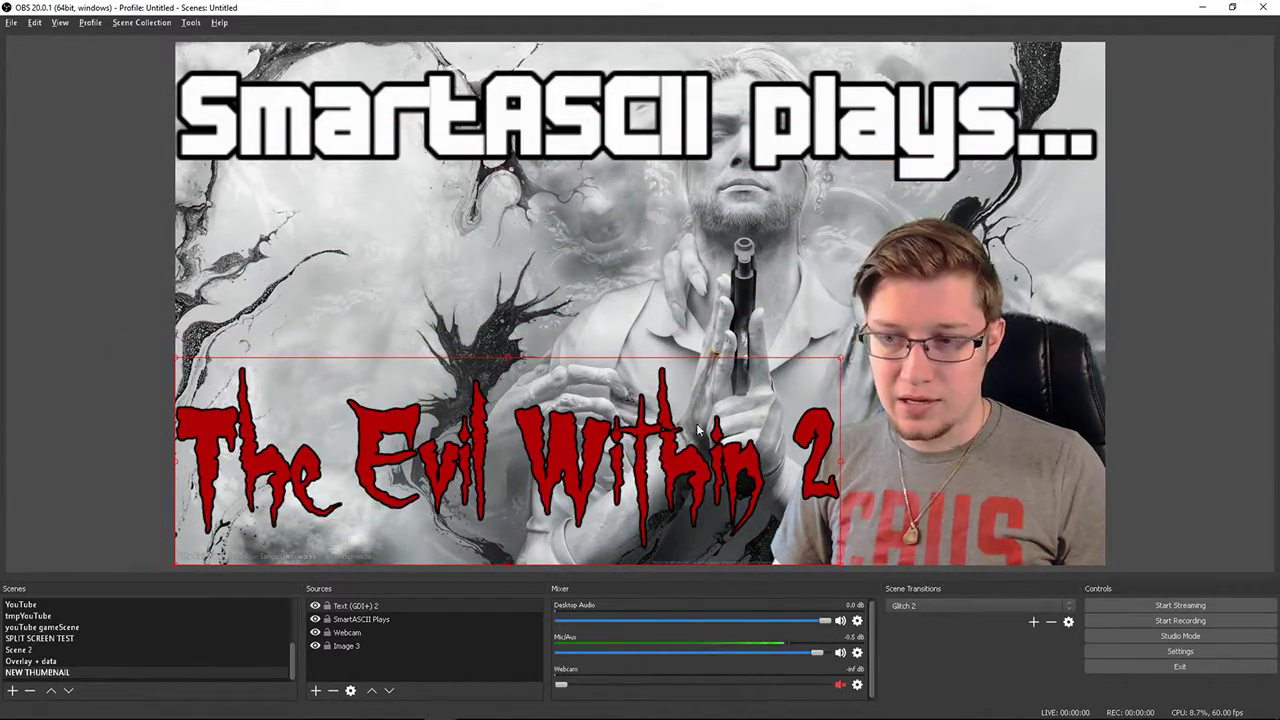
Nudge the webcam overlay slightly right and down on the canvas.
click(934, 452)
drag(934, 452, 932, 426)
click(1140, 119)
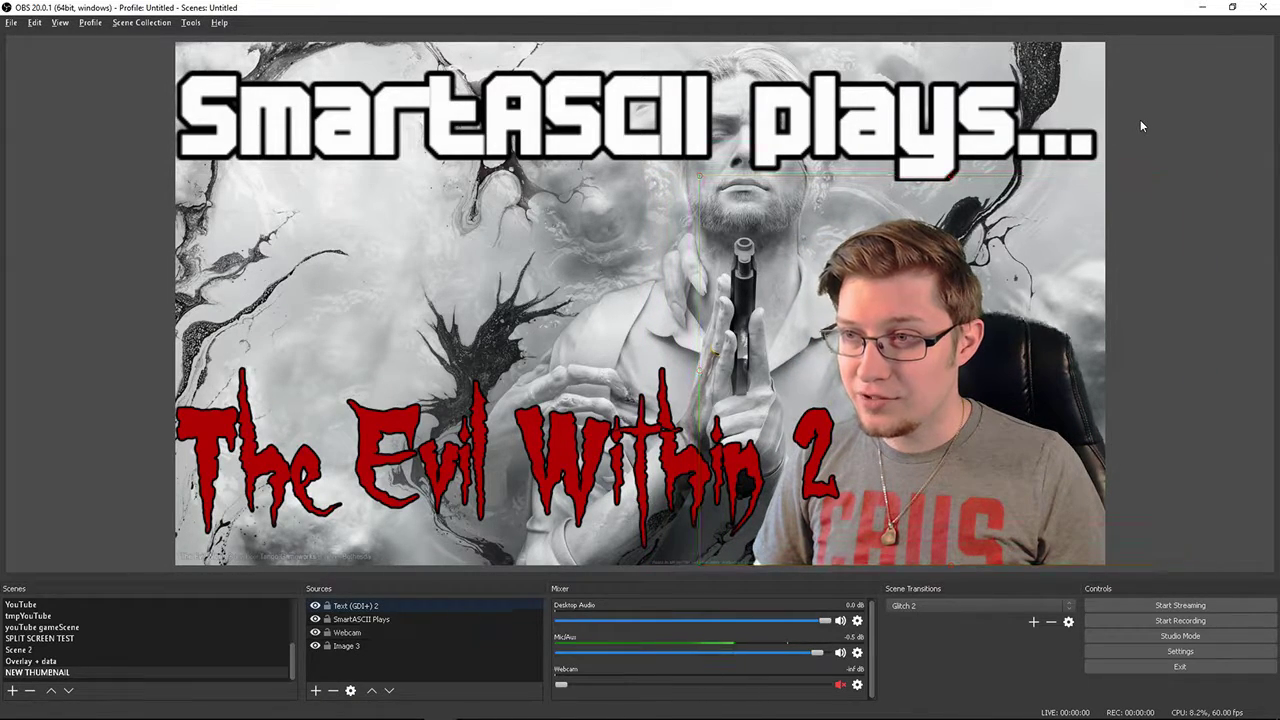
Launch Snipping Tool and snip the whole OBS thumbnail canvas.
mouse_move(180, 715)
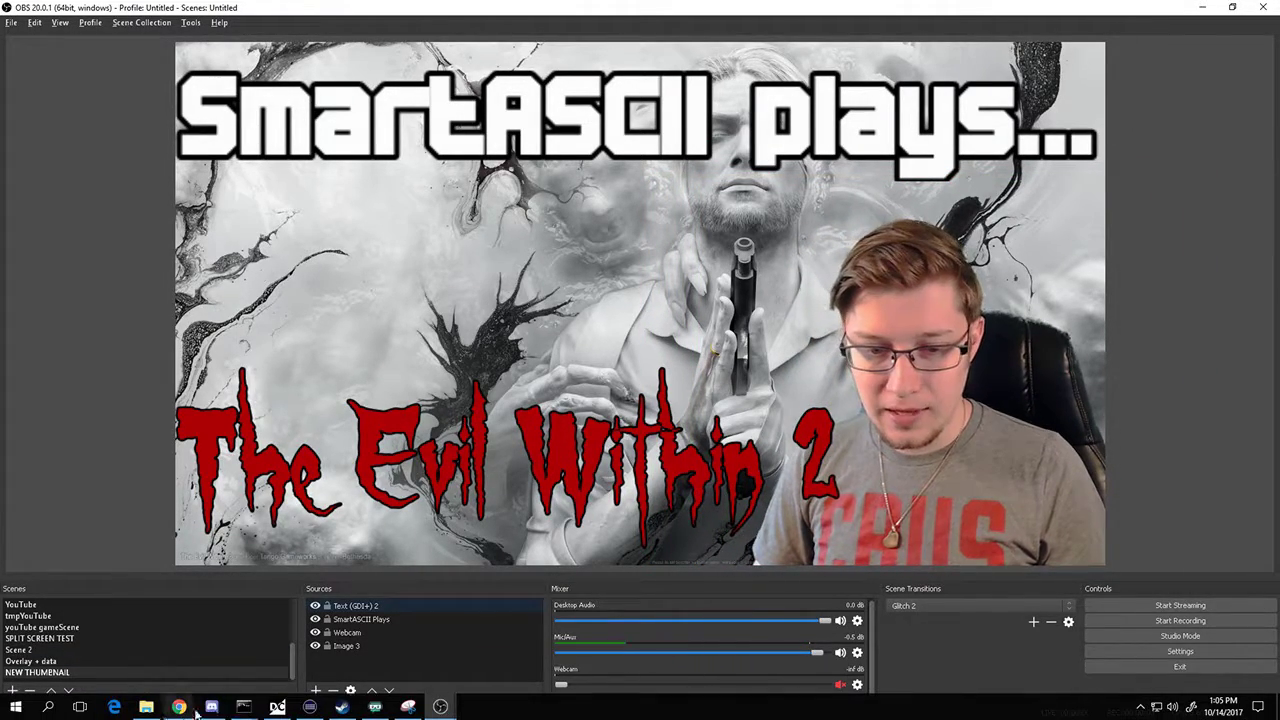
click(408, 710)
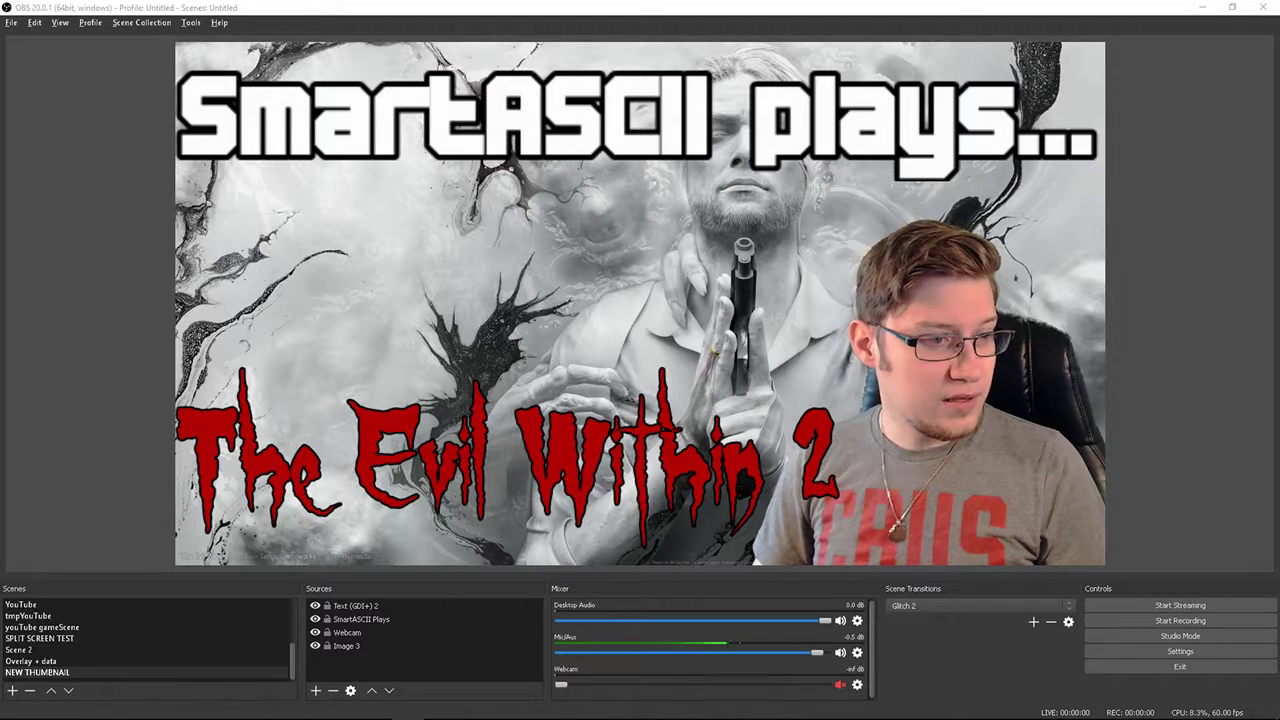
drag(1103, 192, 1226, 124)
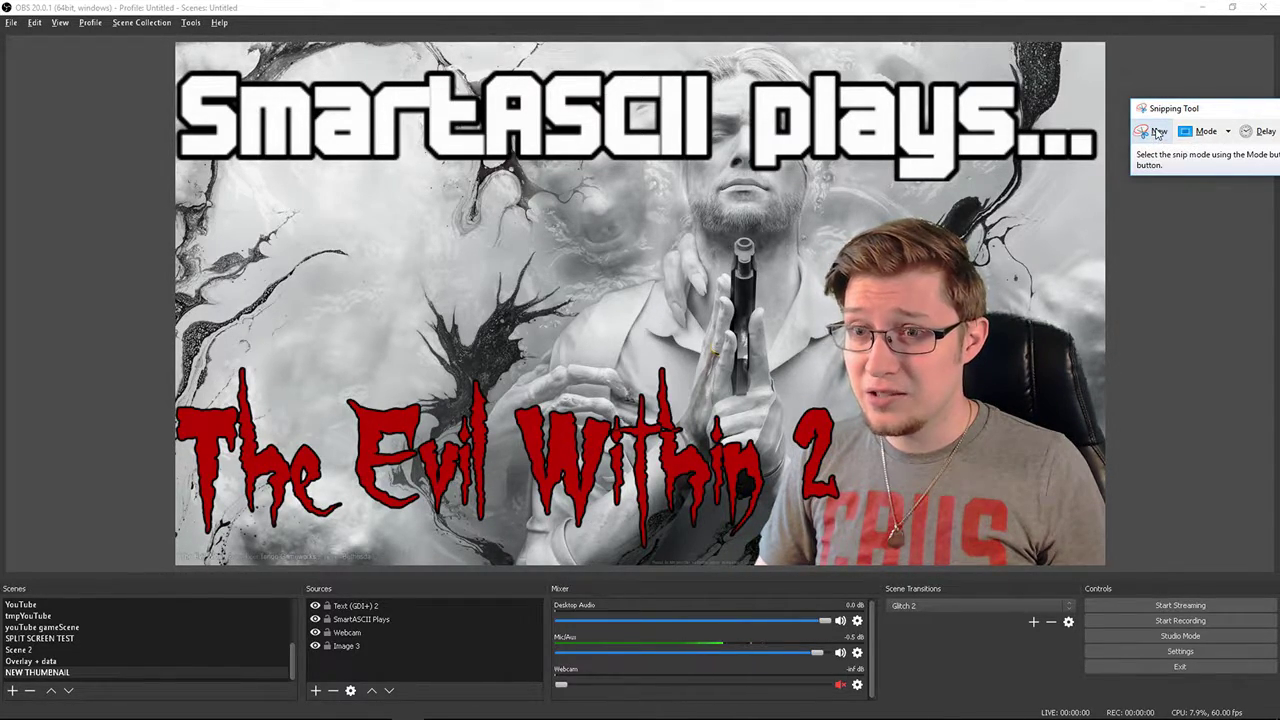
click(1157, 133)
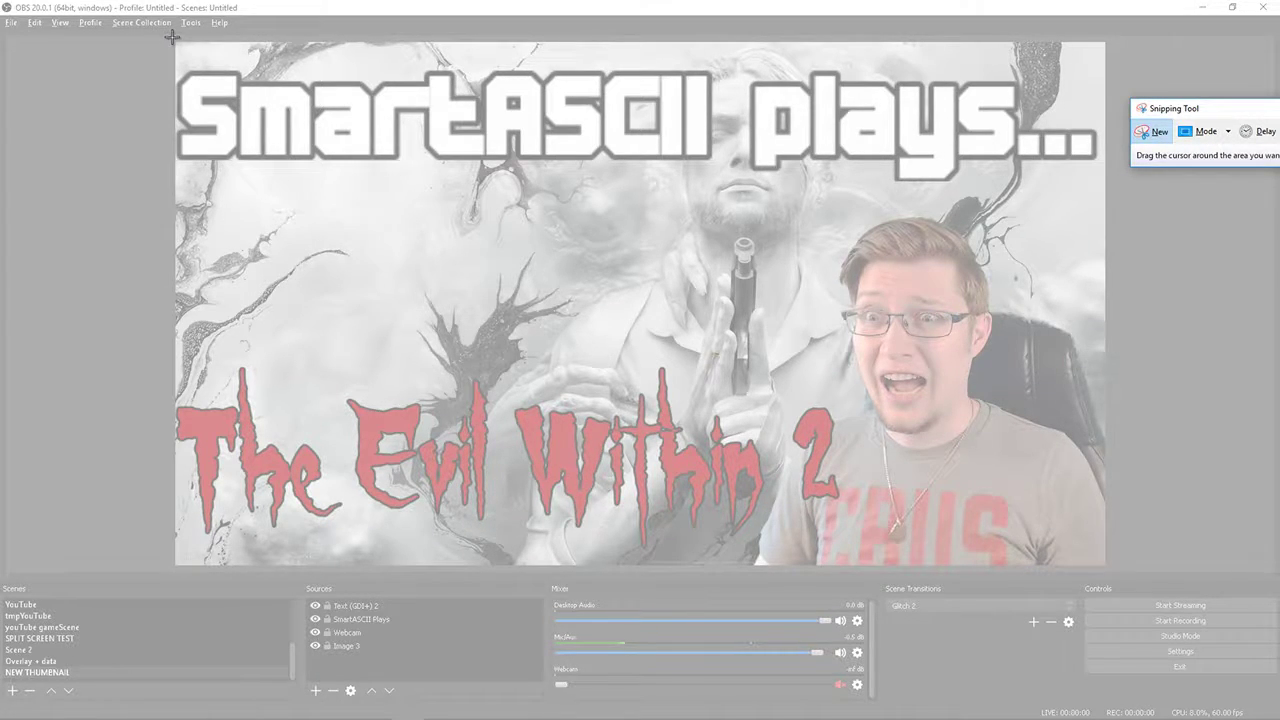
drag(175, 40, 1106, 567)
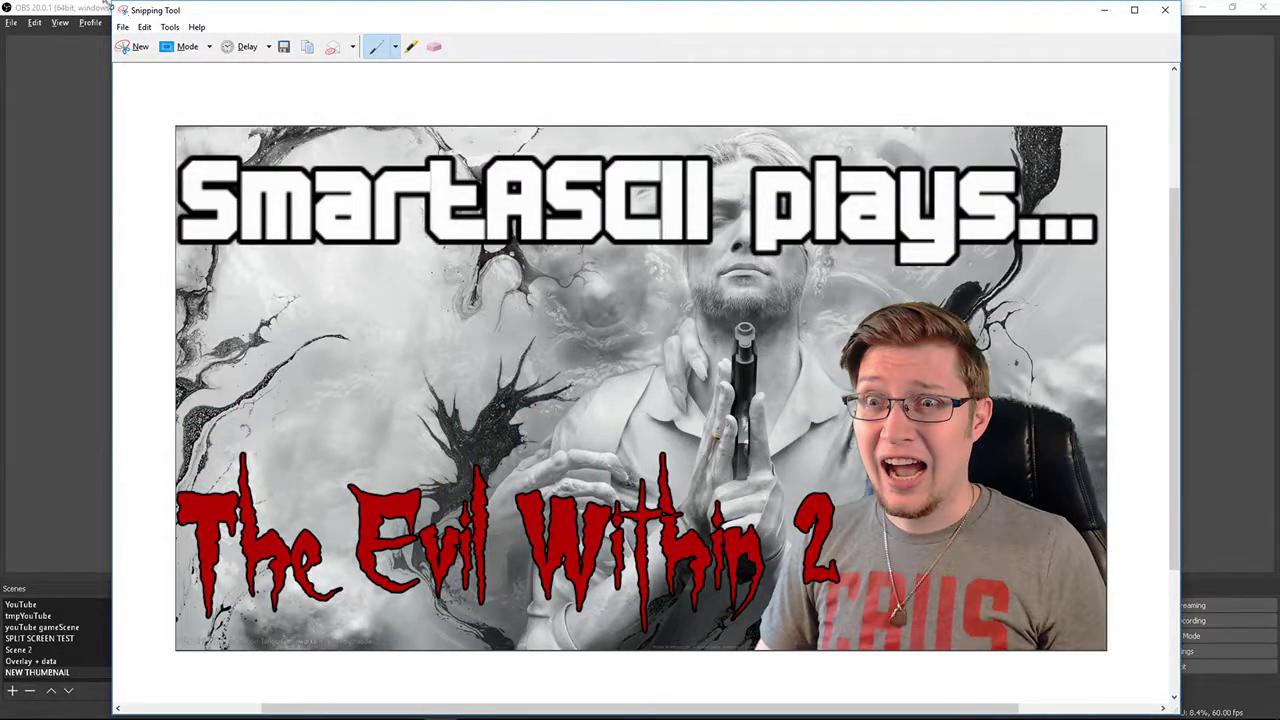
Resize and reposition the snip window to view the captured thumbnail.
drag(113, 2, 480, 257)
drag(774, 271, 500, 95)
drag(880, 525, 1184, 685)
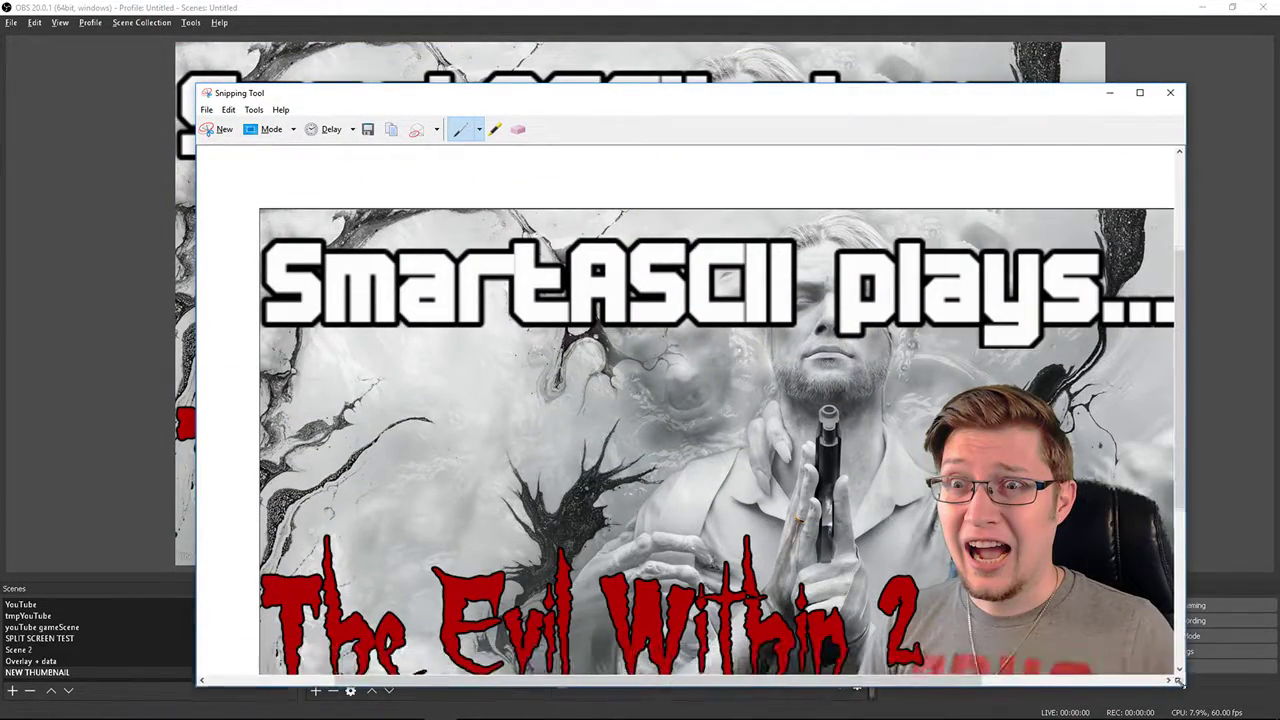
scroll(720, 430, down, 2)
drag(804, 97, 686, 59)
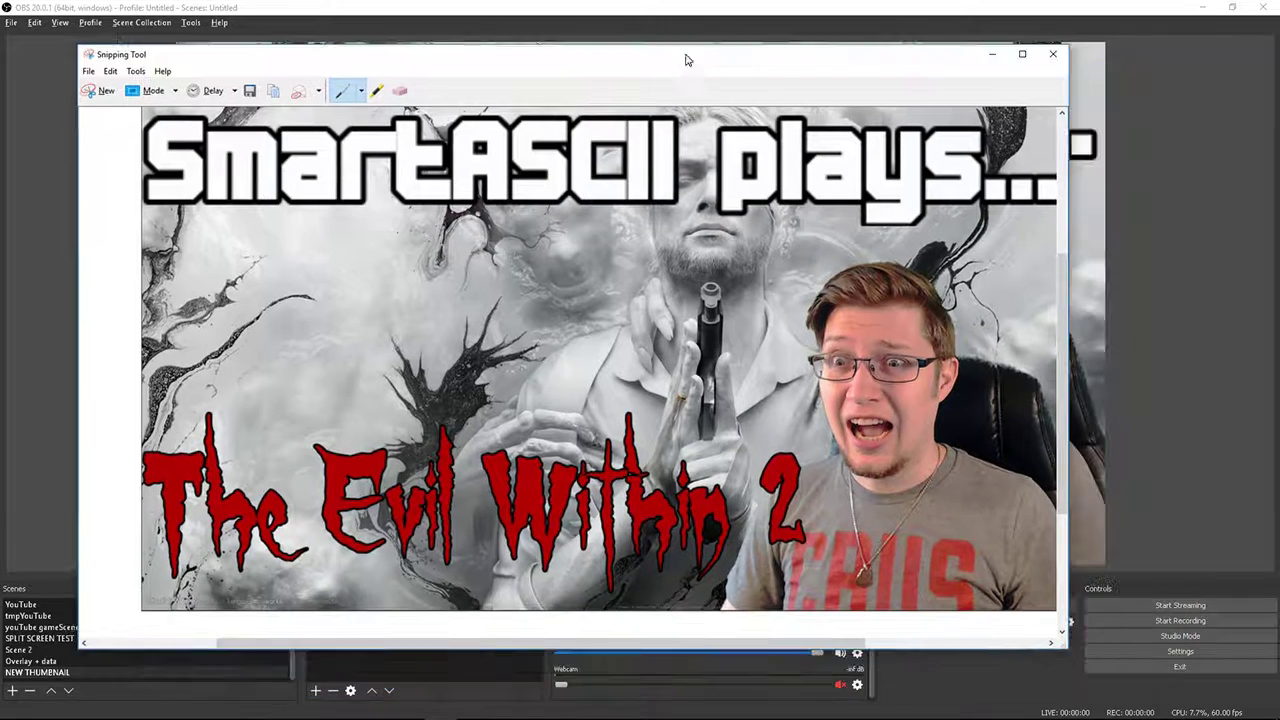
mouse_move(684, 645)
mouse_down()
mouse_move(797, 630)
mouse_move(702, 632)
mouse_up()
scroll(636, 496, up, 1)
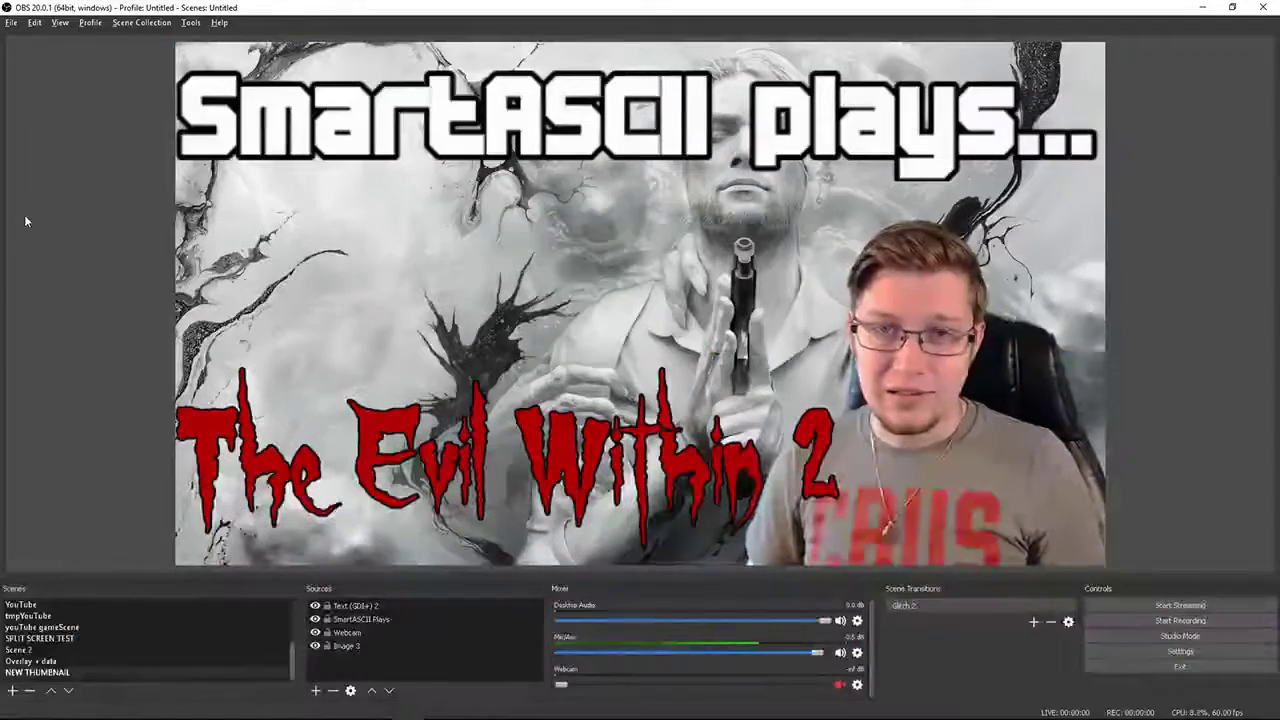
Bring OBS Studio back in front of the Snipping Tool window.
click(24, 214)
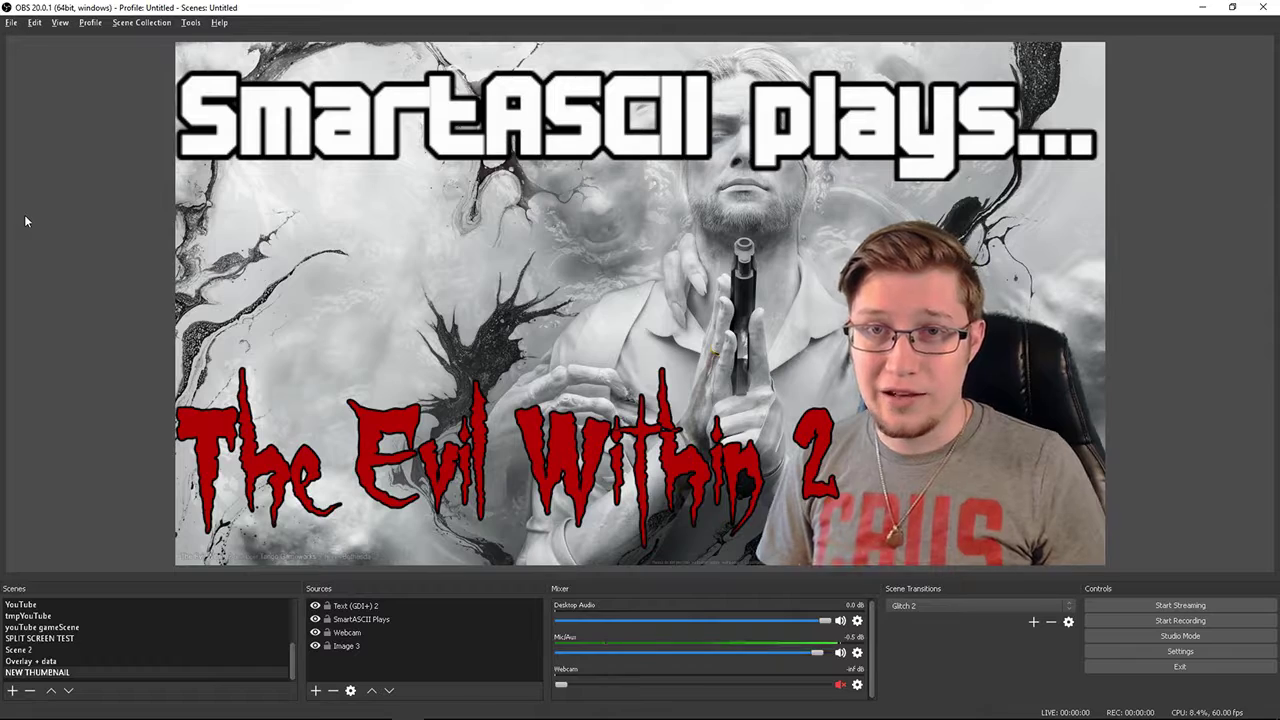